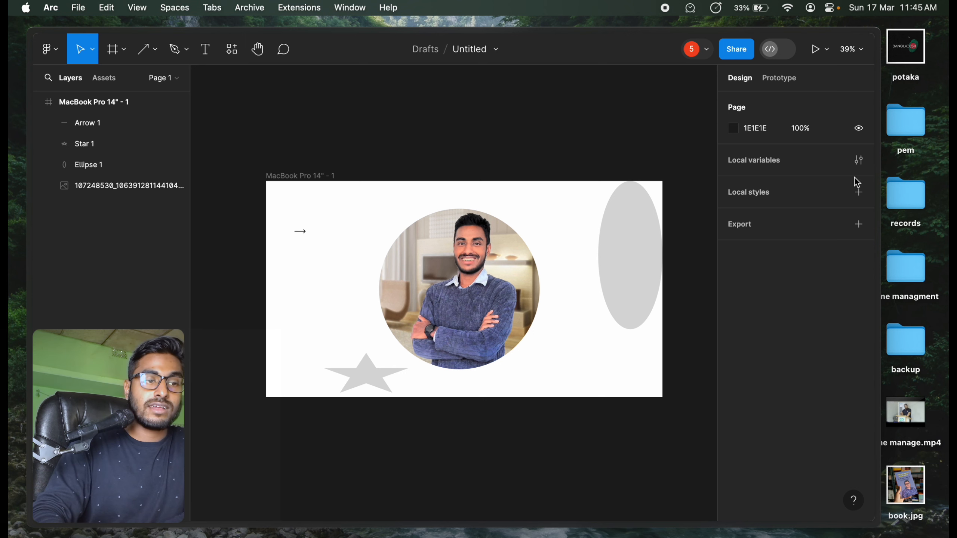
Create a local colour variable named Color and set its value to the blue 0359FF
click(859, 161)
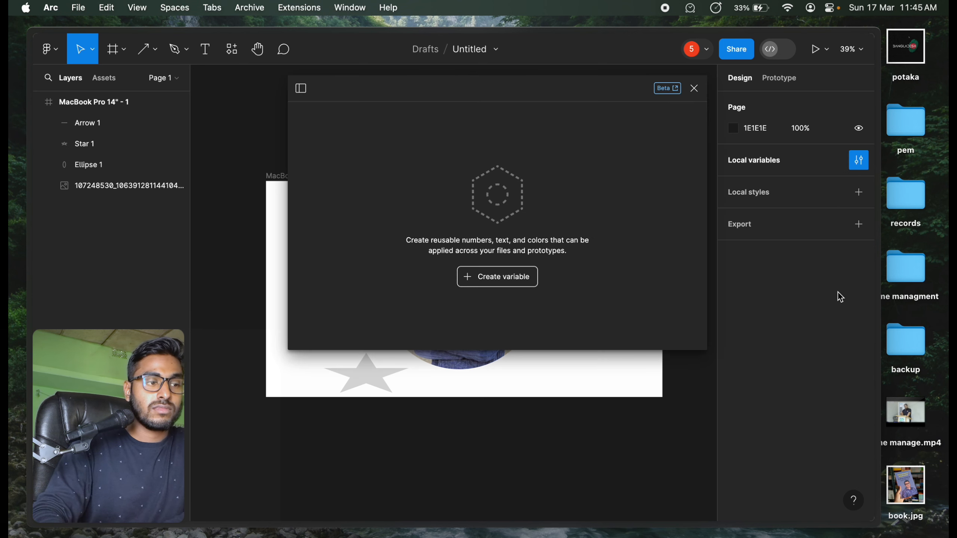
click(527, 278)
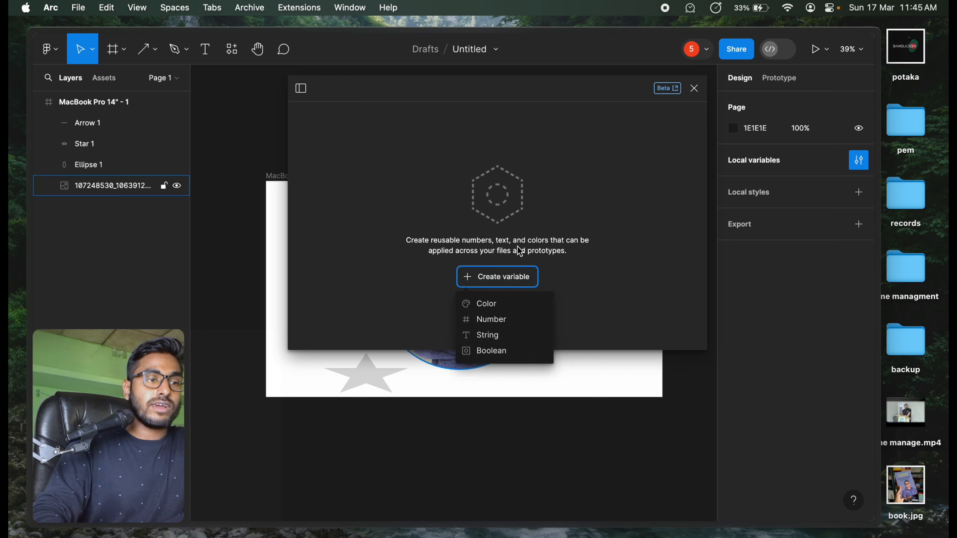
click(466, 303)
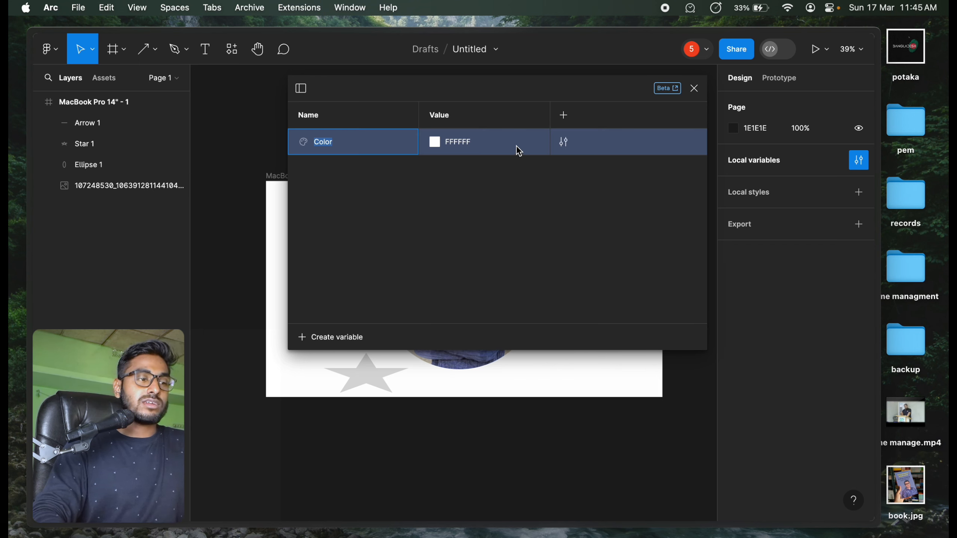
click(435, 142)
drag(485, 216, 519, 293)
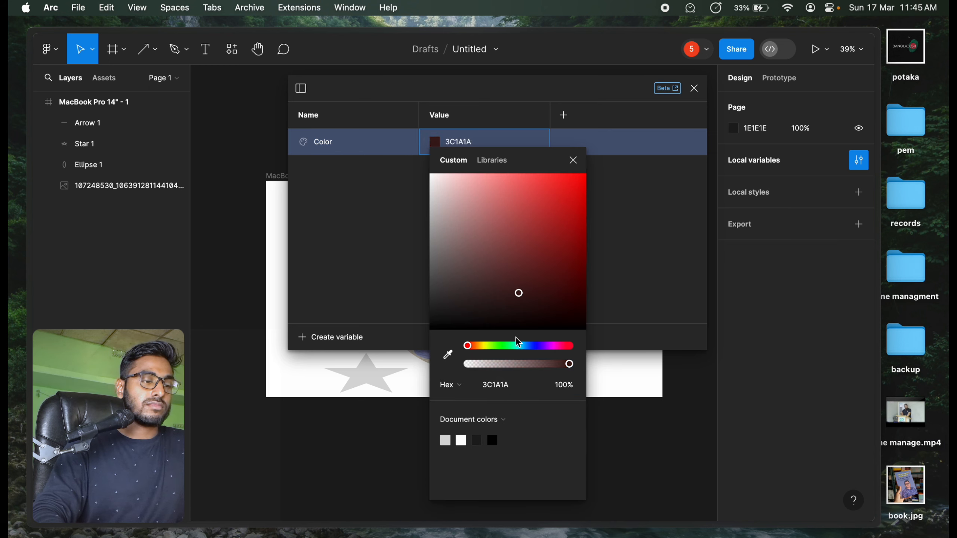
click(516, 346)
drag(524, 350, 530, 346)
drag(572, 188, 587, 169)
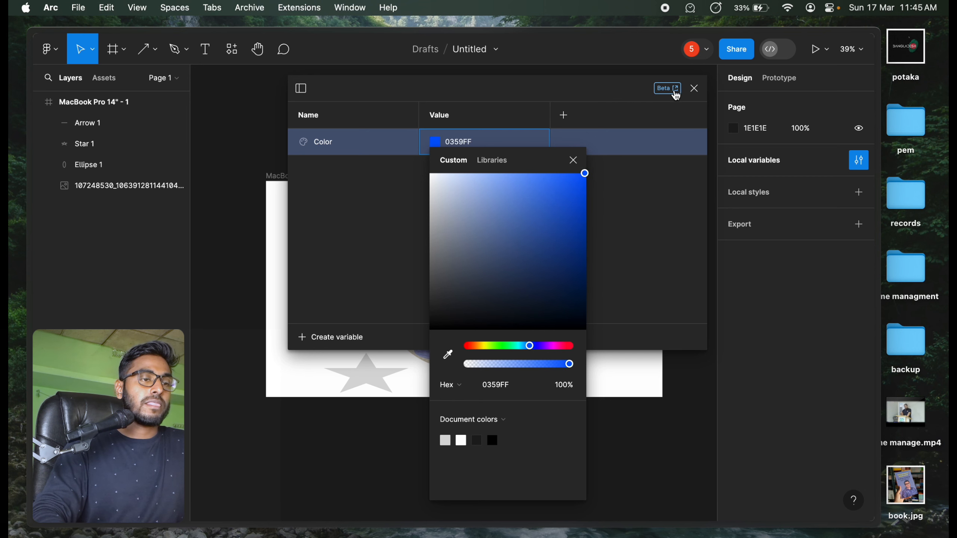
click(695, 88)
click(636, 298)
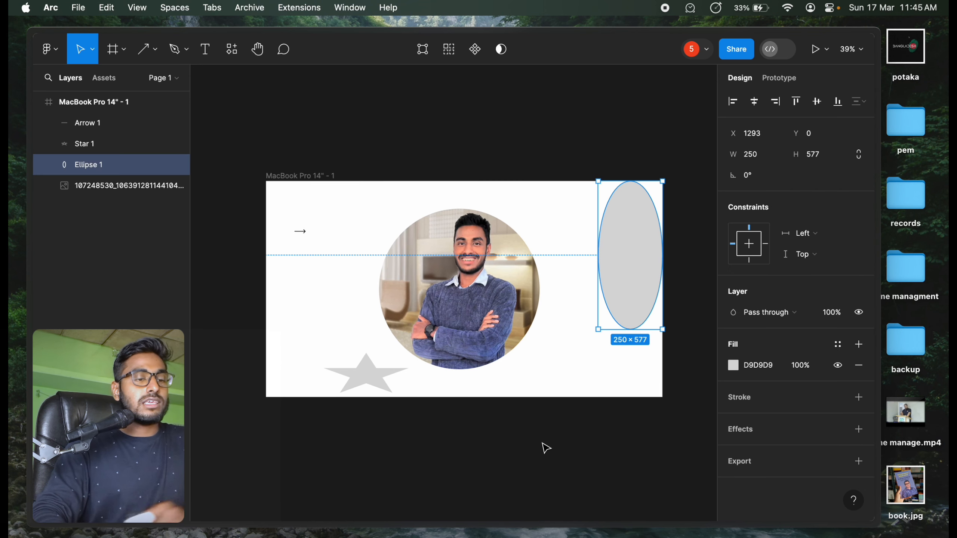
click(838, 349)
click(456, 507)
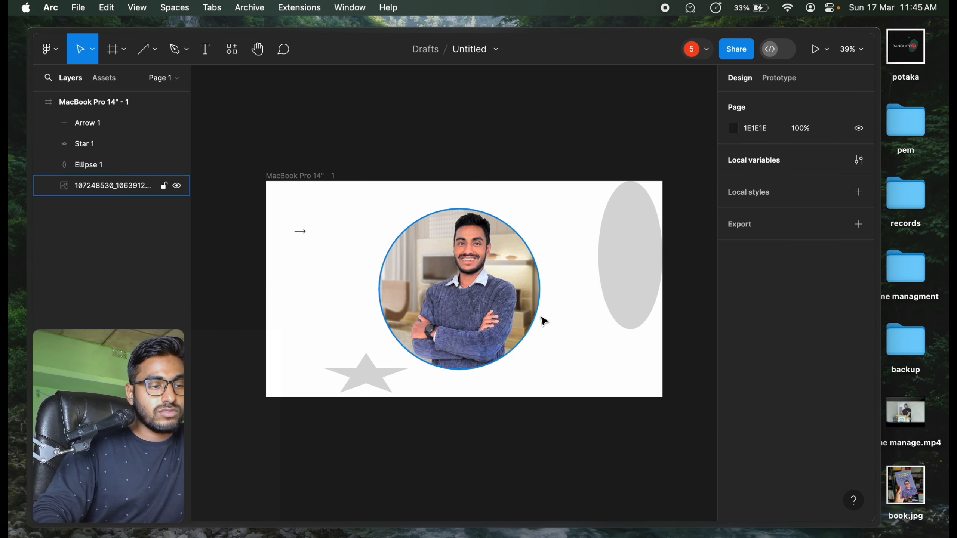
Recolour the ellipse's fill to 1E1E1E by sampling the dark canvas background with the eyedropper
click(626, 256)
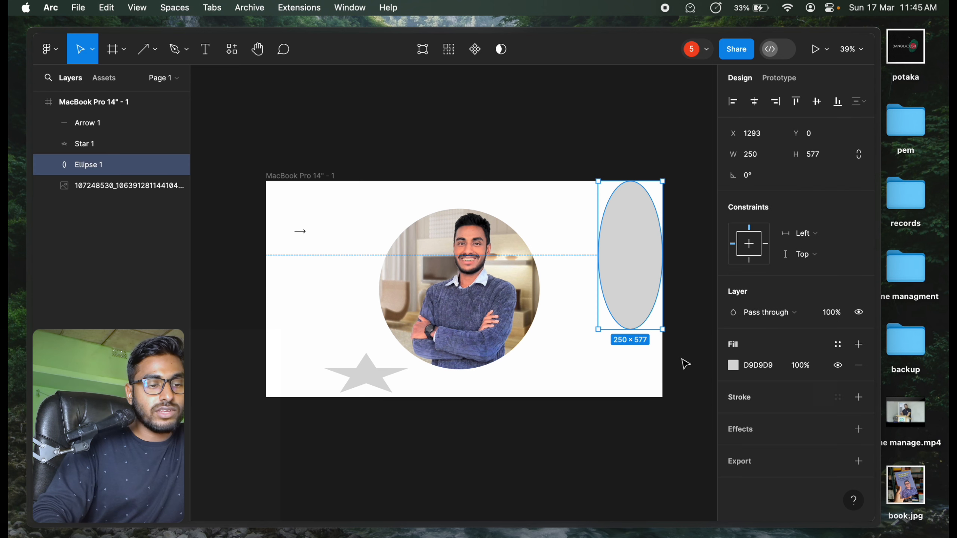
click(733, 365)
click(679, 184)
click(579, 365)
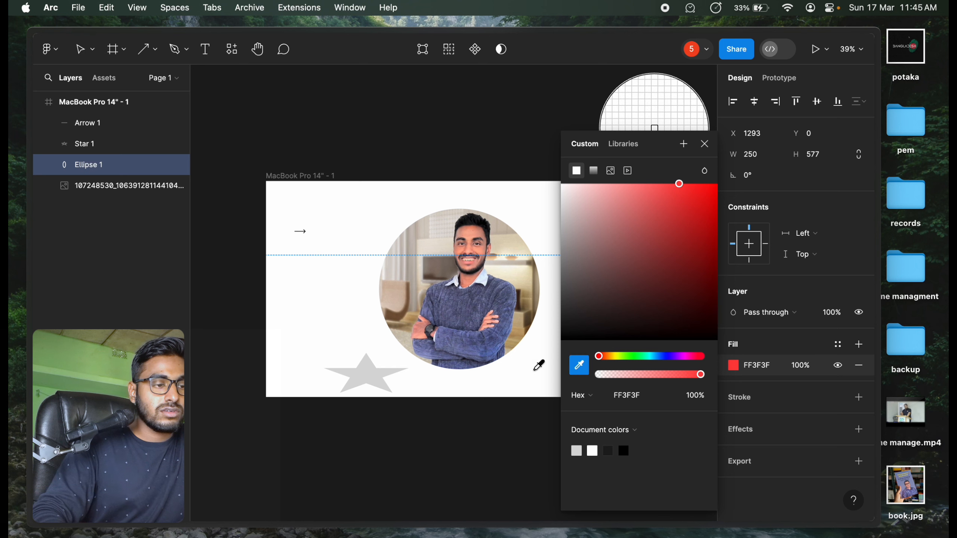
drag(666, 229, 624, 330)
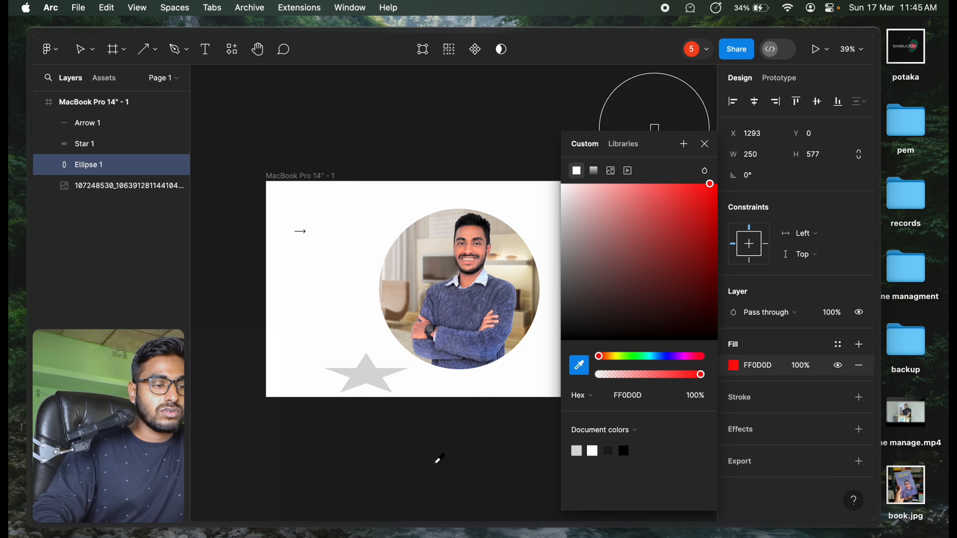
click(455, 447)
click(535, 377)
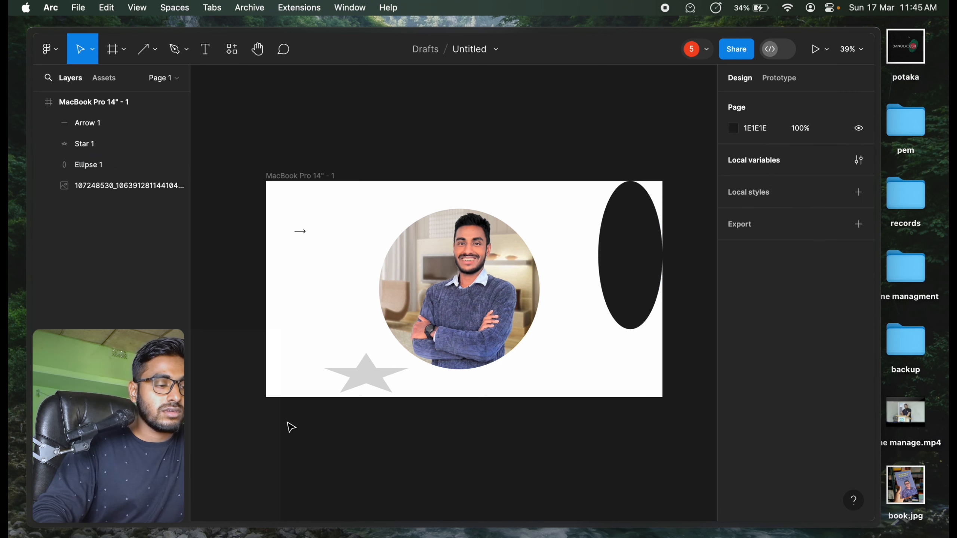
Change the star's fill to the muted reddish brown 895252
click(364, 378)
click(735, 389)
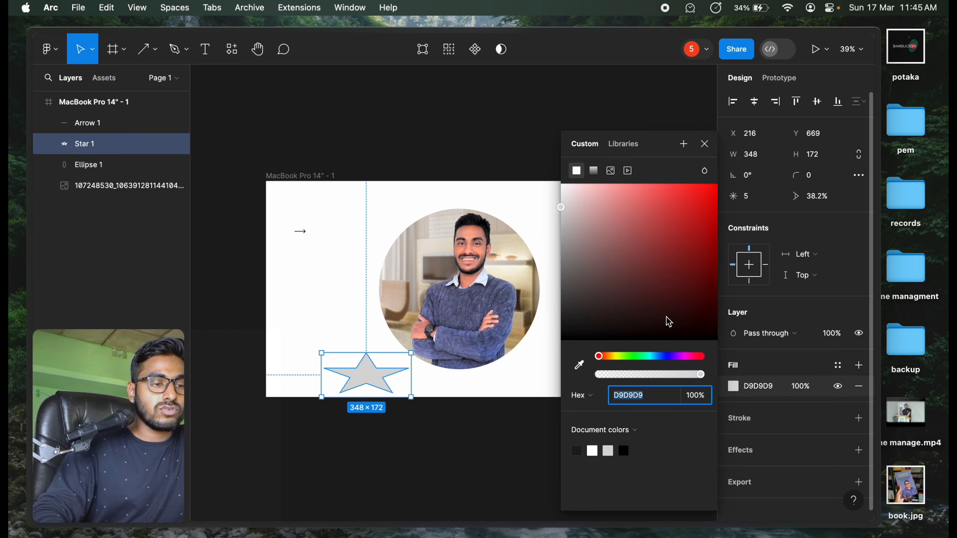
drag(669, 321, 628, 259)
click(306, 290)
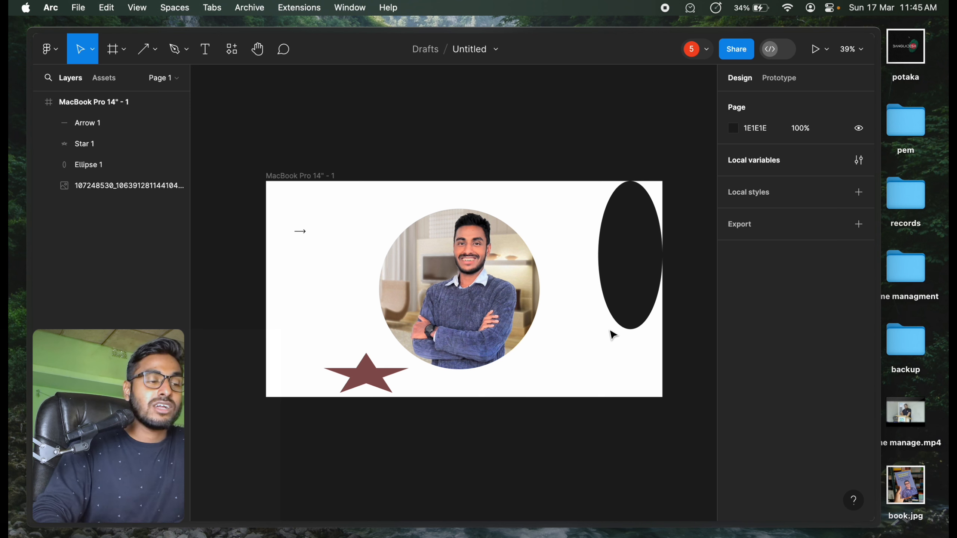
Remove the ellipse's 1E1E1E fill and apply the Color variable as its fill
click(653, 283)
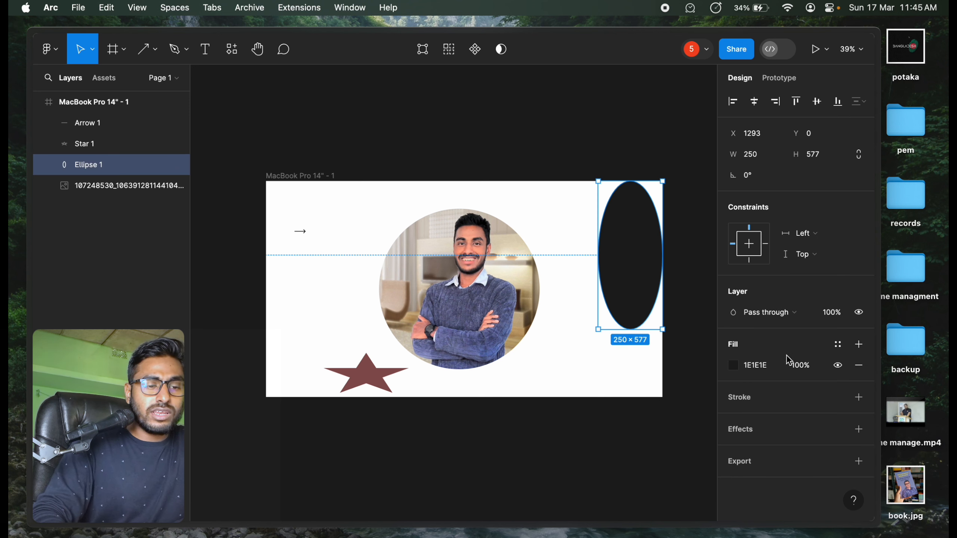
click(859, 366)
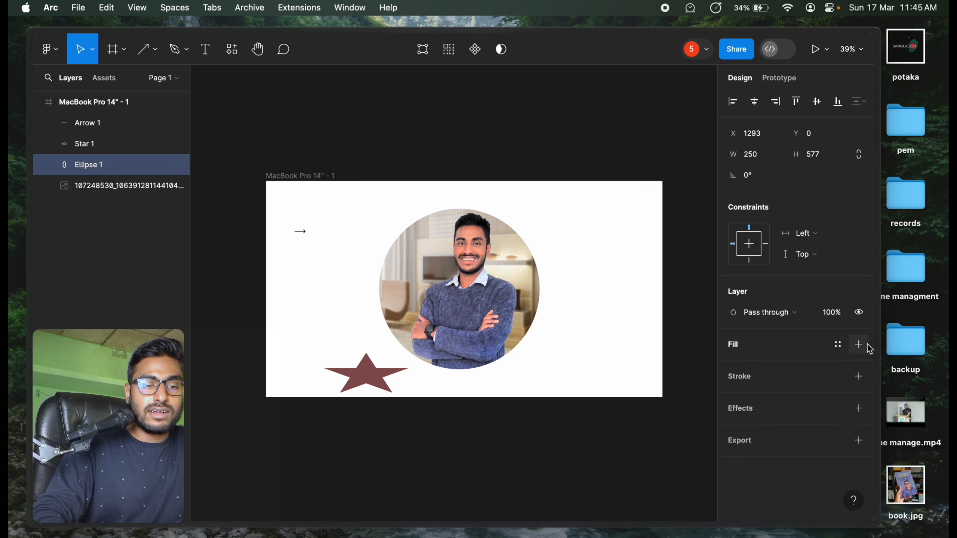
click(838, 344)
click(614, 431)
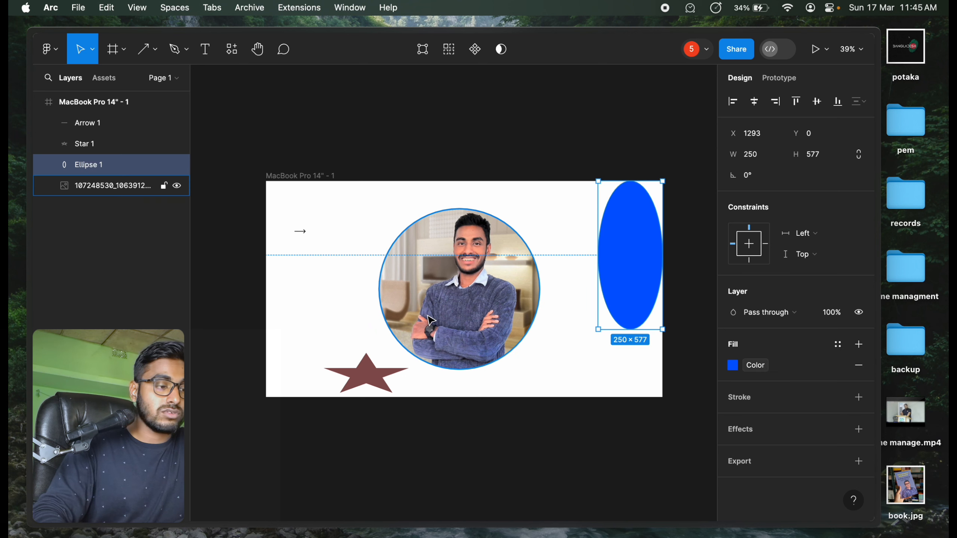
Apply the Color variable from the libraries as the star's fill
click(371, 381)
click(838, 365)
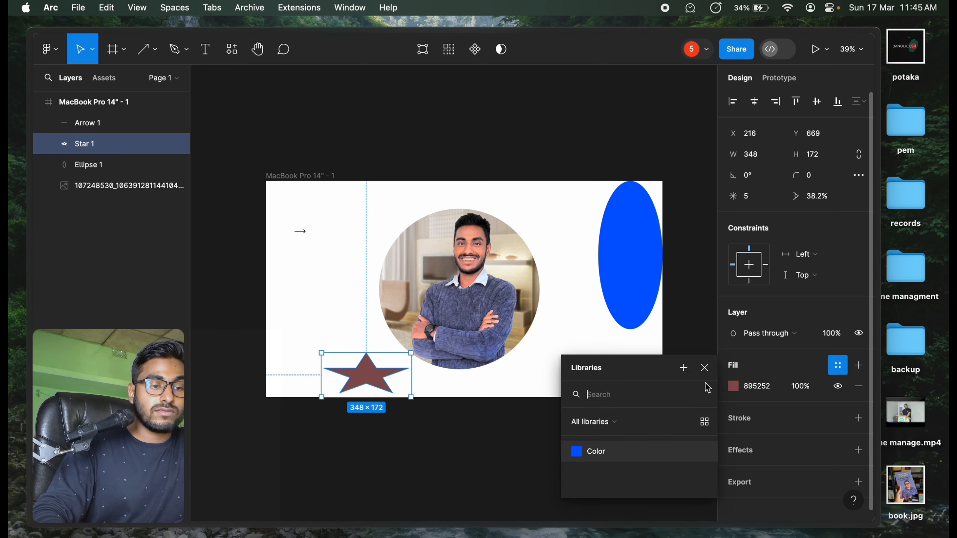
click(622, 452)
click(633, 421)
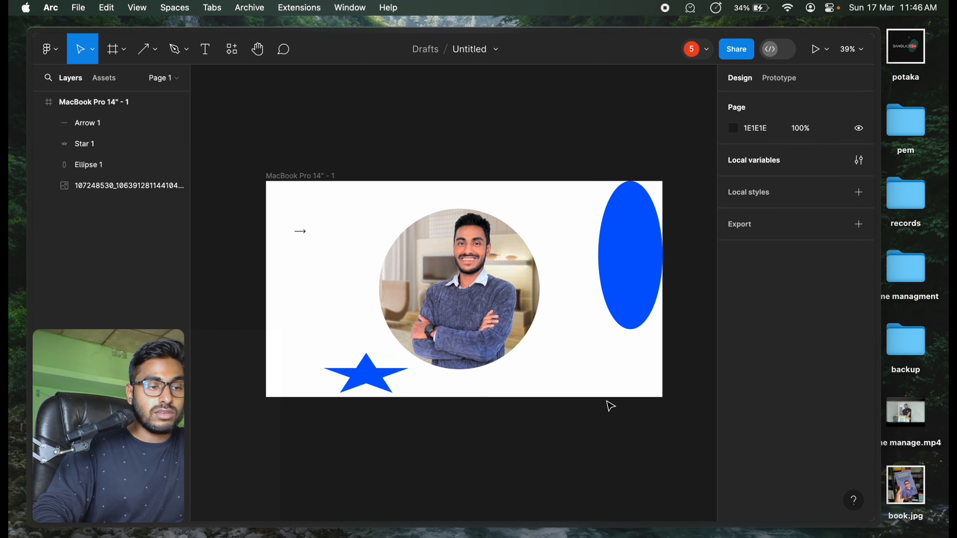
Change the value of the Color variable to a light grey, about D2D2D3, and close the local variables
click(859, 161)
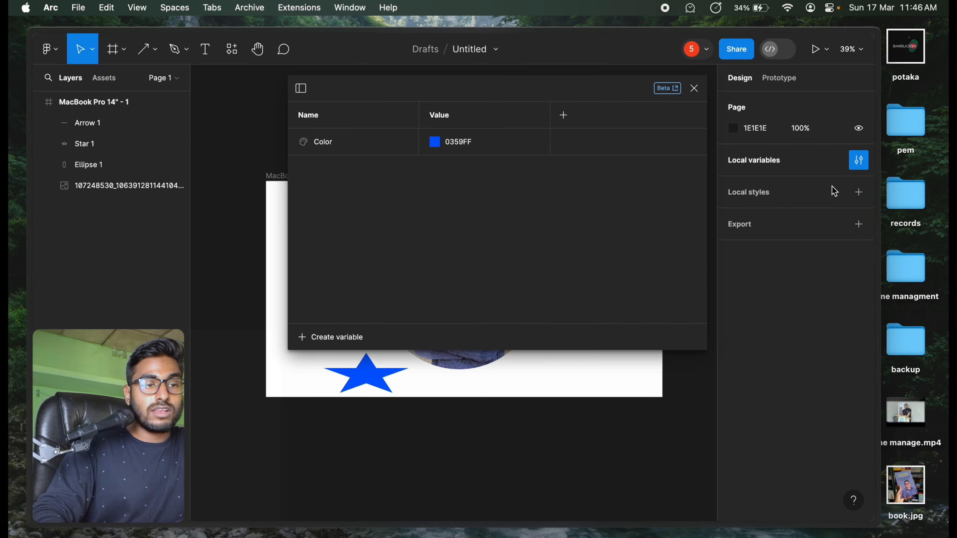
click(433, 144)
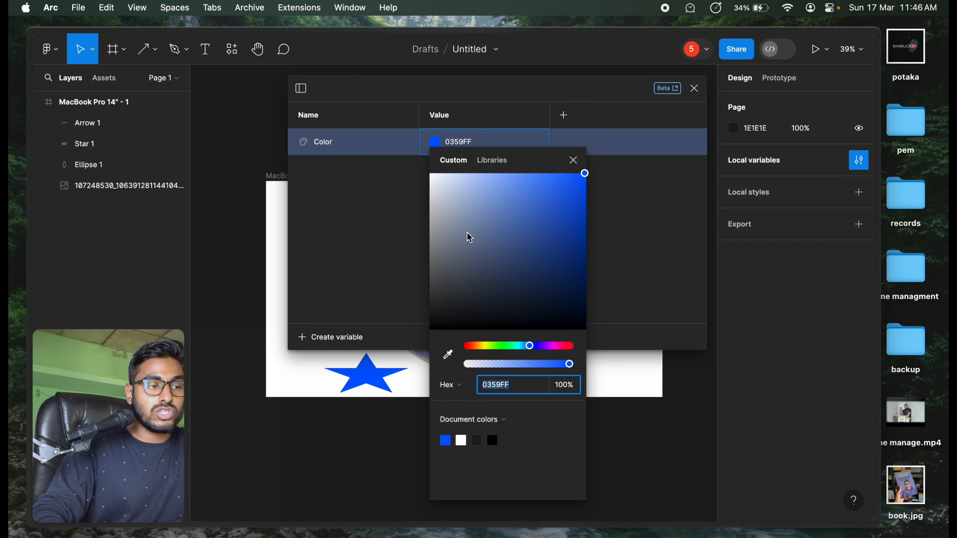
drag(469, 238, 431, 205)
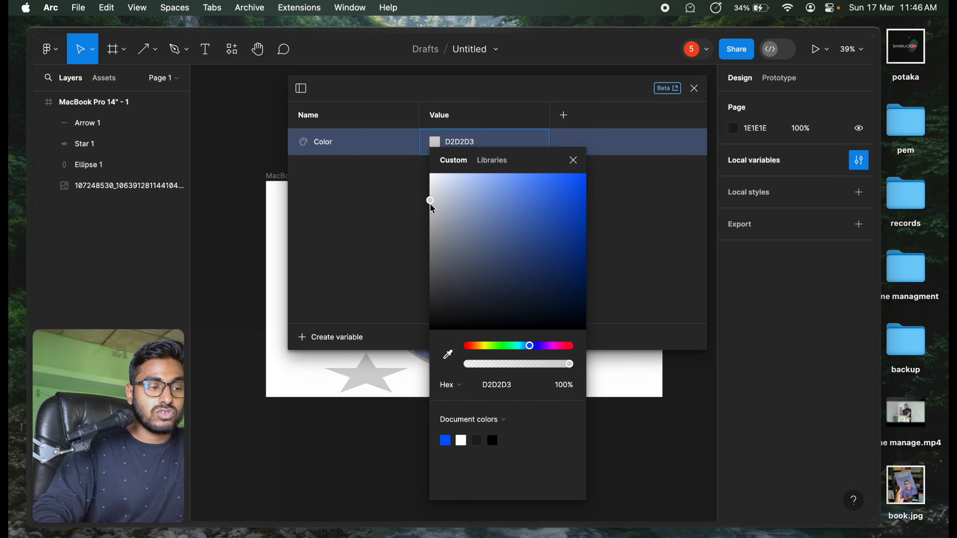
click(573, 160)
click(695, 88)
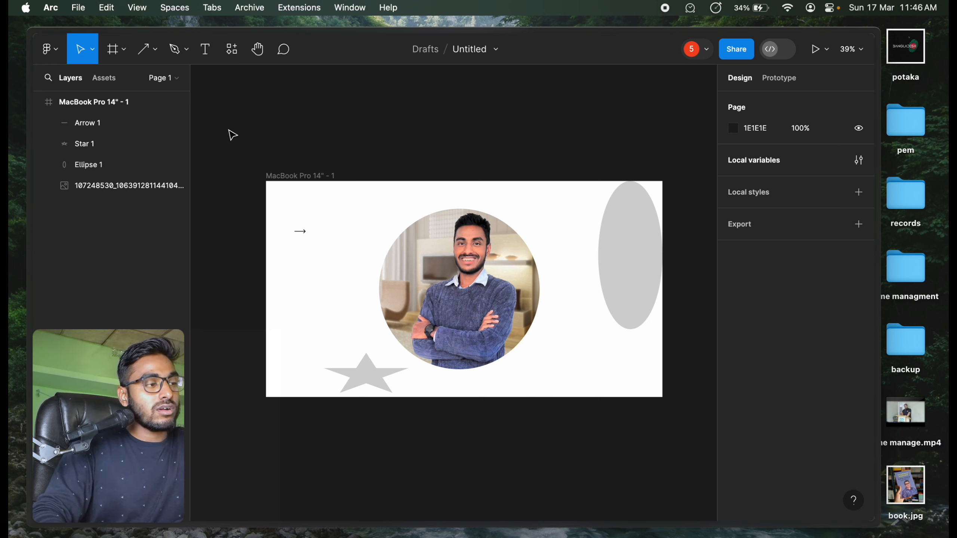
Delete the arrow, star, ellipse and circular photo from the MacBook Pro 14" frame
click(175, 48)
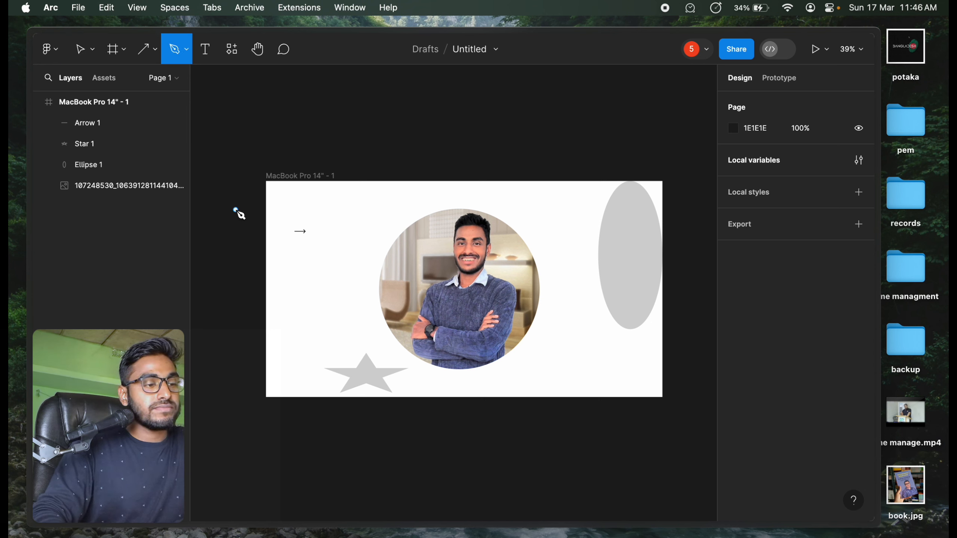
click(92, 49)
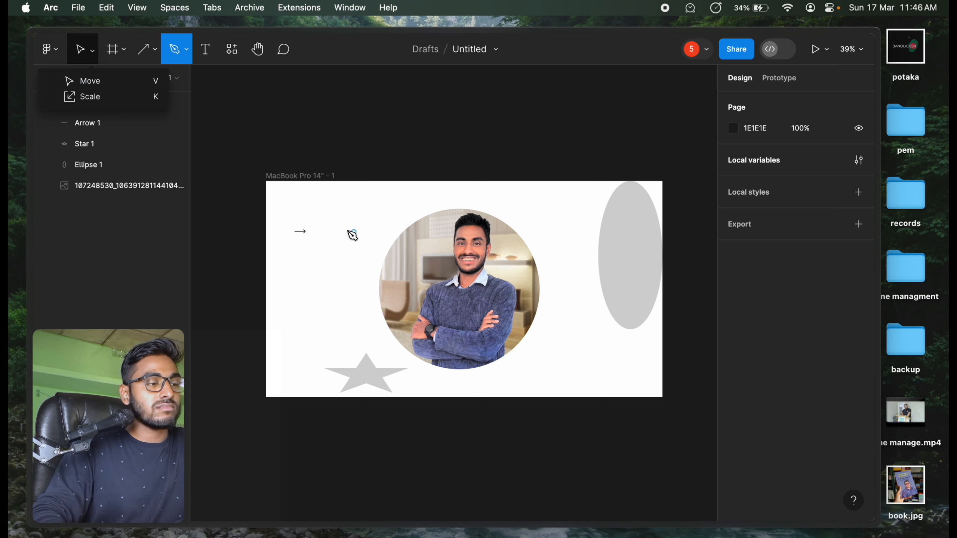
click(78, 80)
drag(296, 194, 635, 389)
key(Delete)
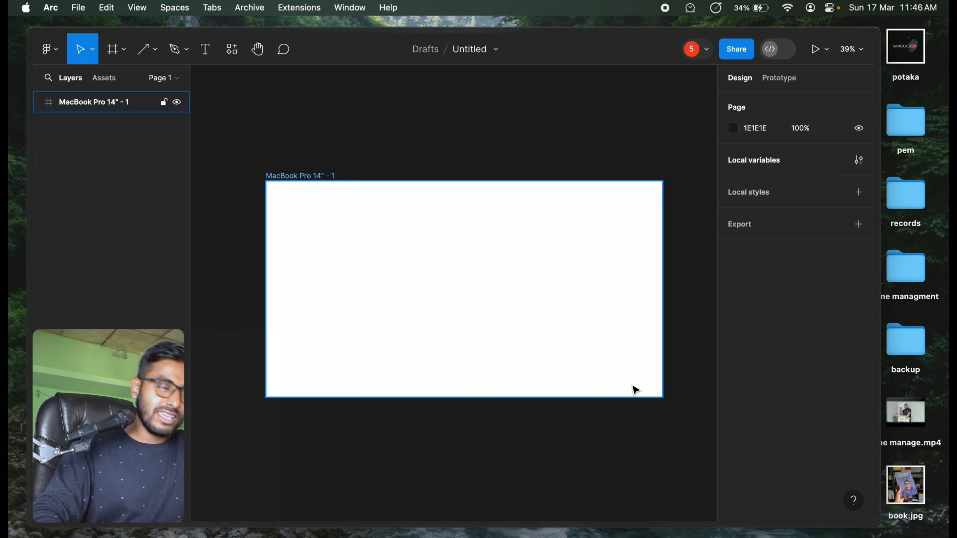
click(674, 409)
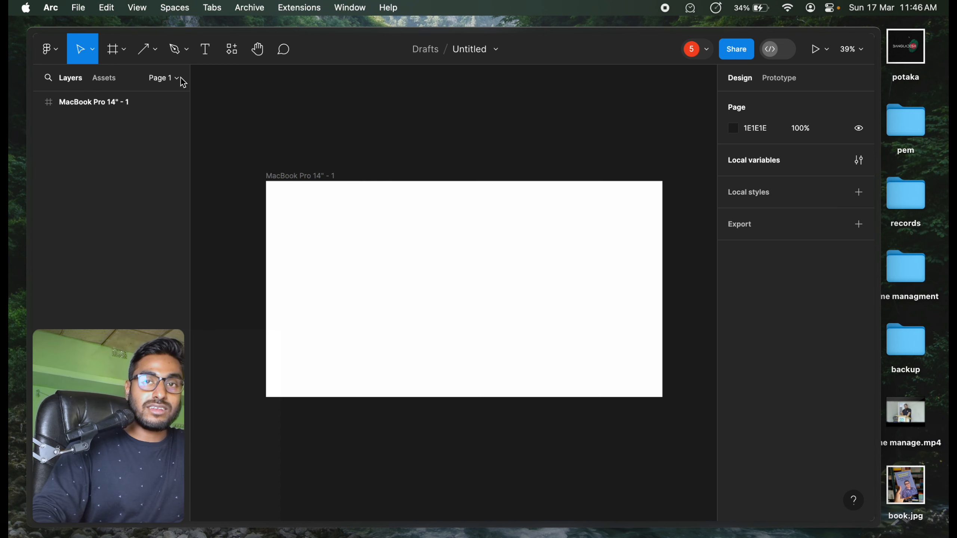
Draw an open, irregular 11-point path of straight segments with the Pen tool across the frame, about 1310 × 684
click(176, 49)
click(301, 278)
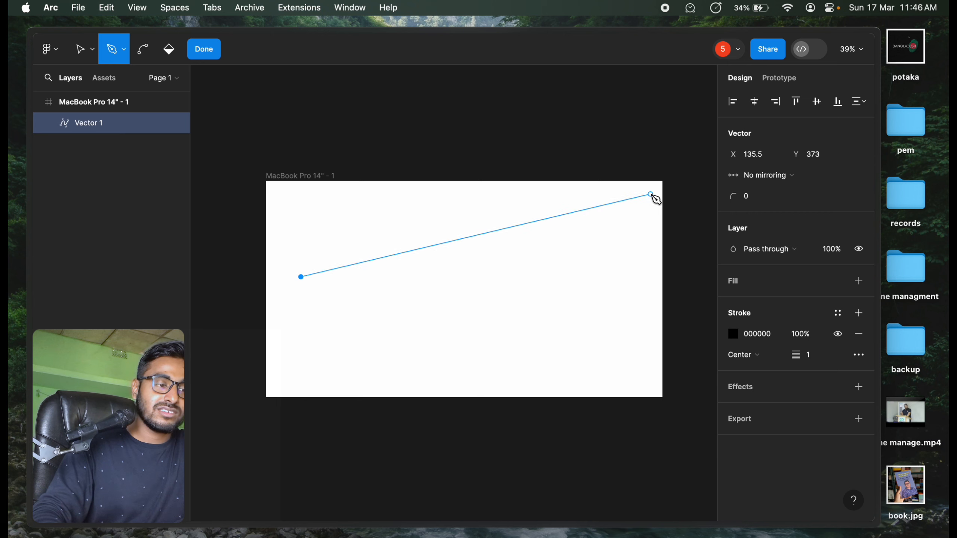
click(390, 211)
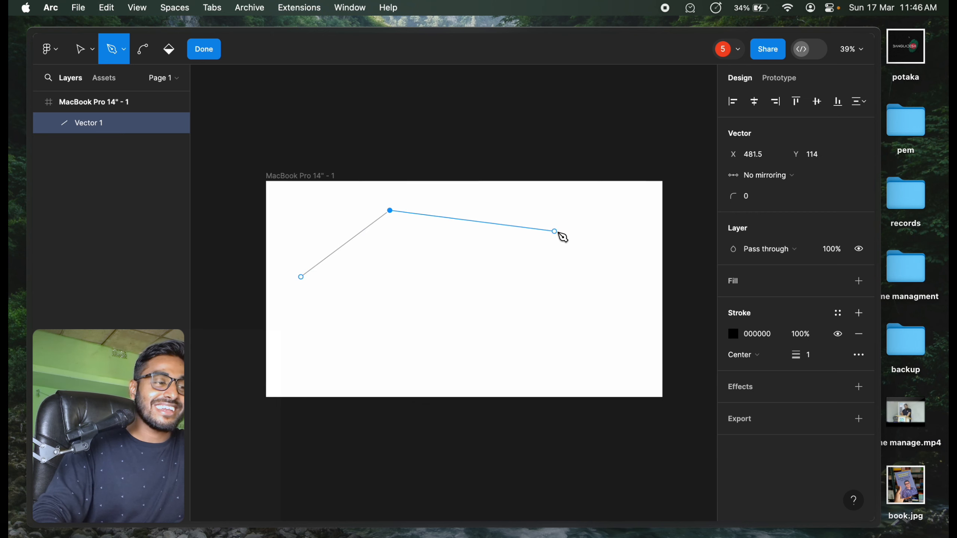
click(558, 231)
click(599, 319)
click(450, 387)
click(319, 349)
click(435, 310)
click(405, 271)
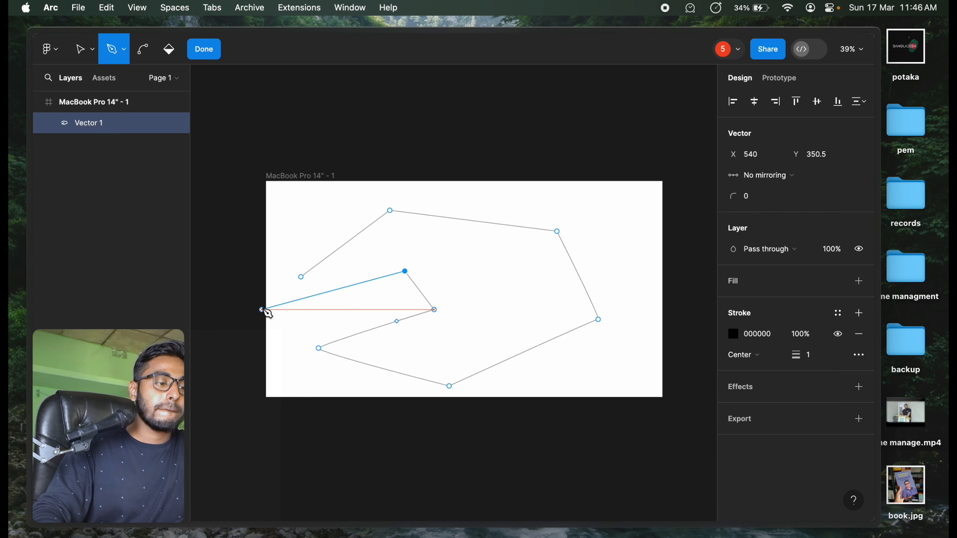
click(262, 310)
click(285, 249)
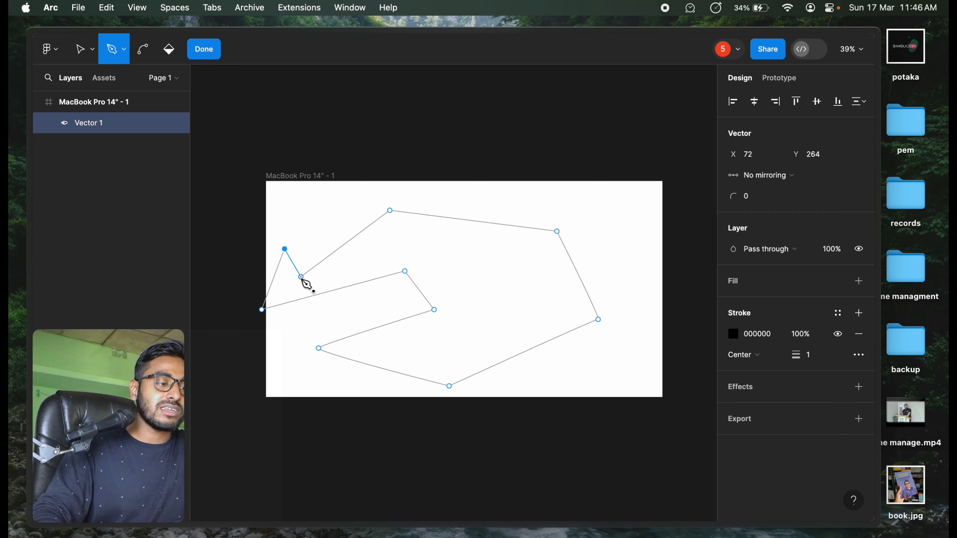
click(319, 220)
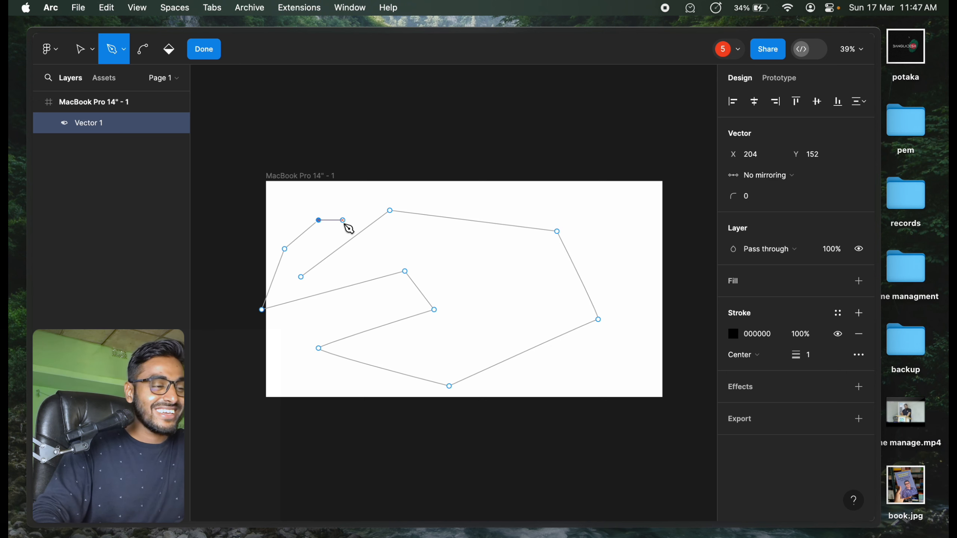
click(215, 56)
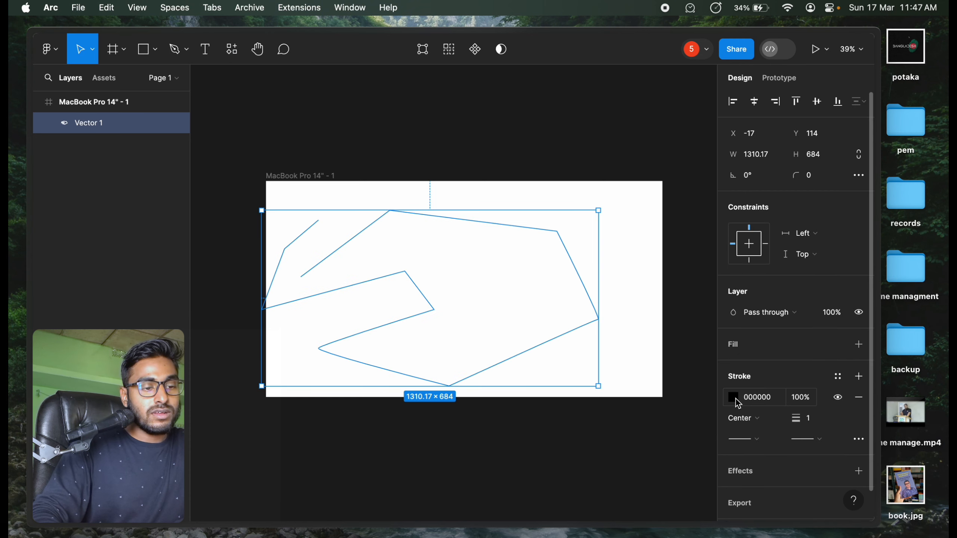
Set the vector path's stroke colour to FF1111 and add a D9D9D9 fill to it
click(738, 404)
drag(666, 287, 706, 143)
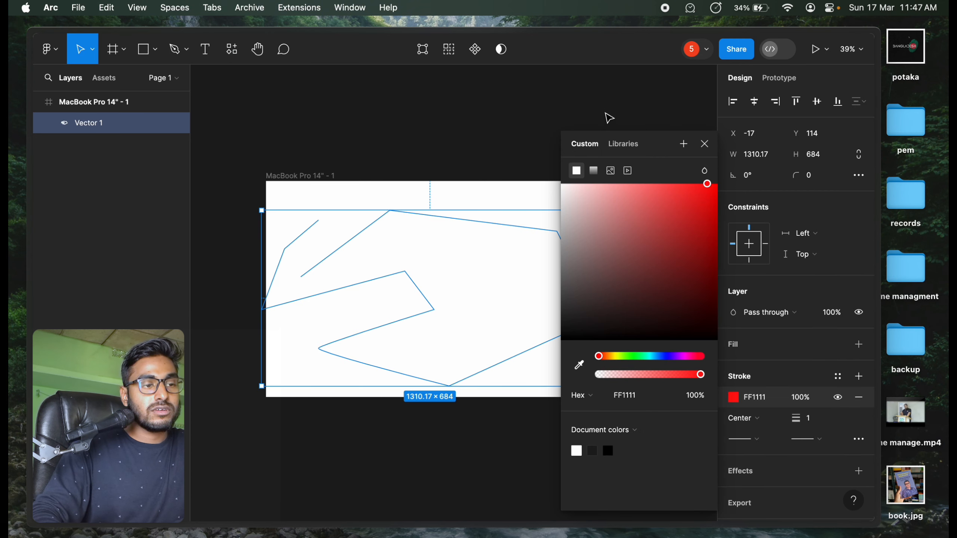
click(610, 118)
click(564, 336)
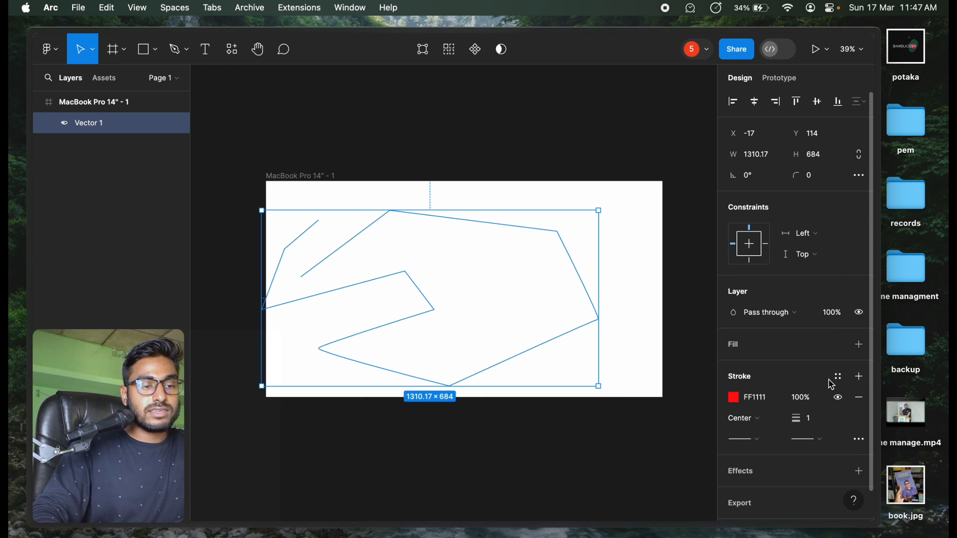
click(858, 344)
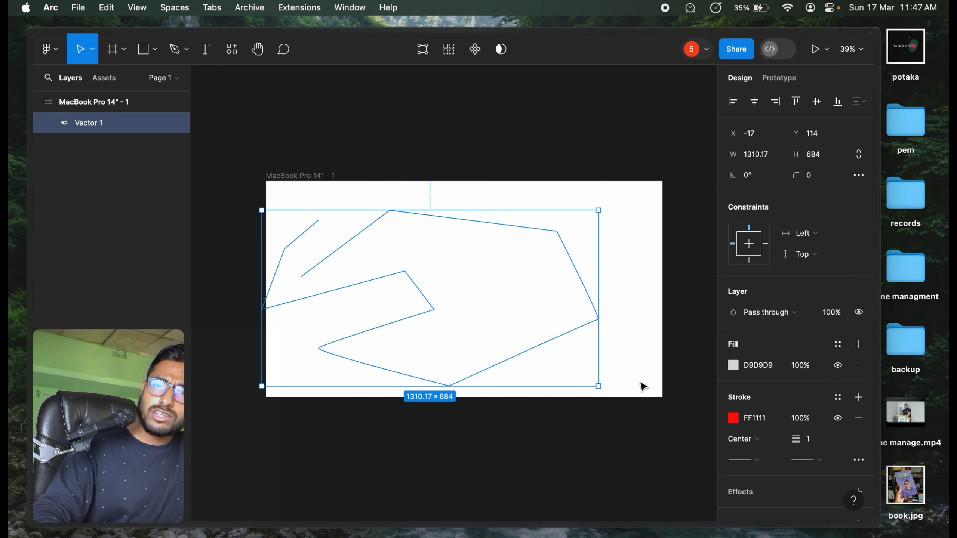
Replace the open path with a closed eight-point Pen tool shape about 982 × 463, filled with D9D9D9
key(Delete)
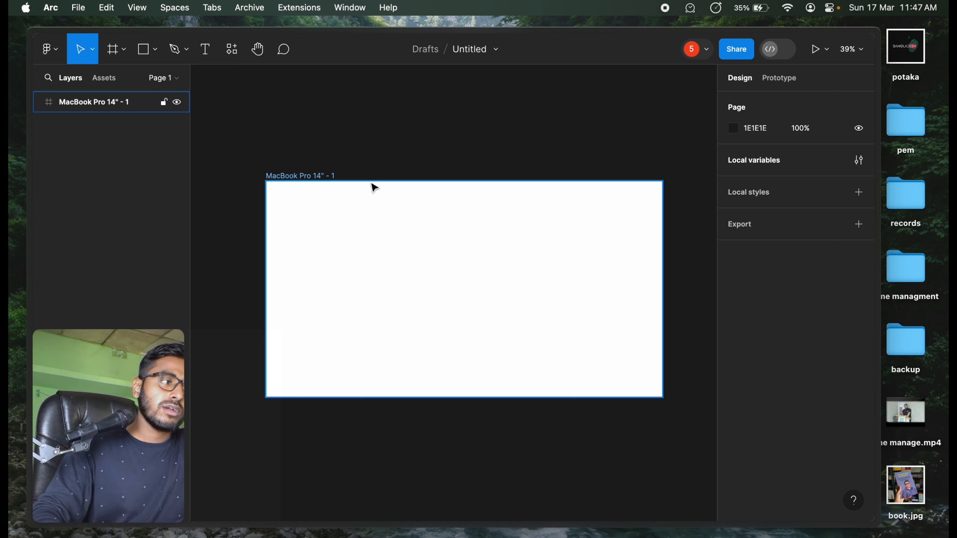
click(211, 73)
click(176, 49)
click(349, 250)
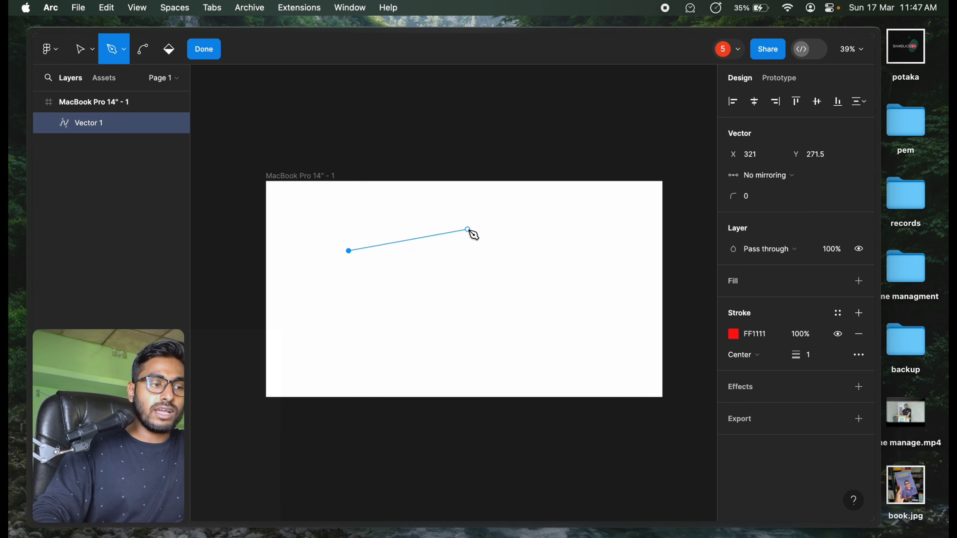
click(468, 230)
click(561, 309)
click(511, 348)
click(413, 340)
click(389, 309)
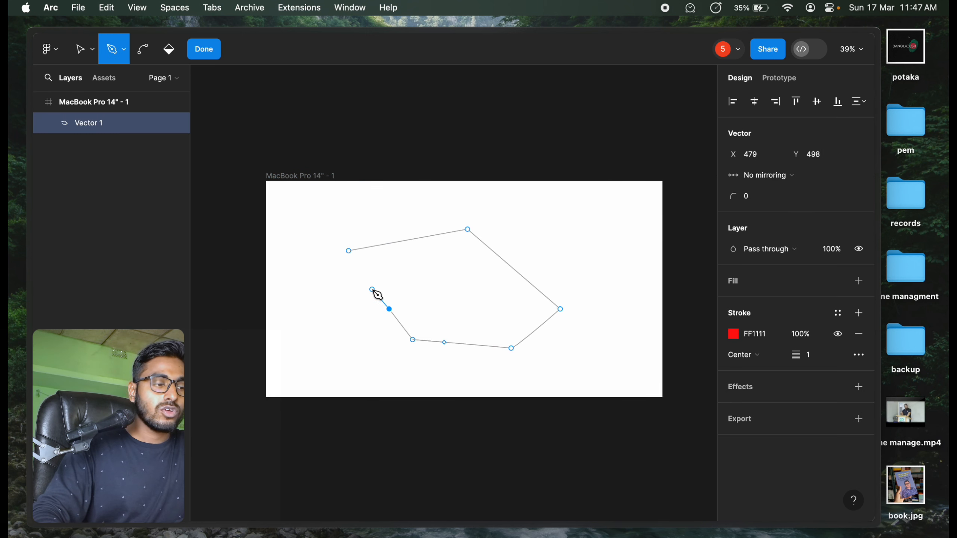
click(372, 289)
click(308, 290)
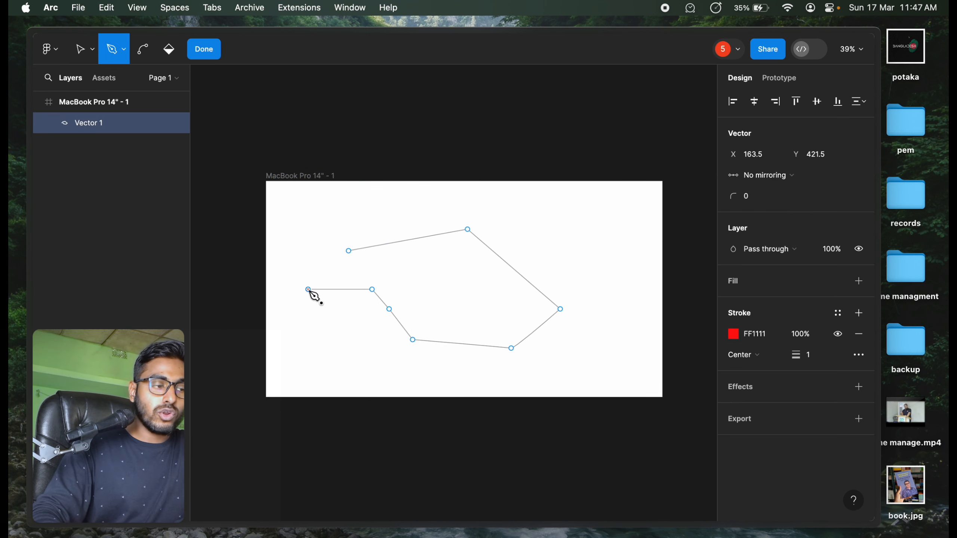
click(351, 257)
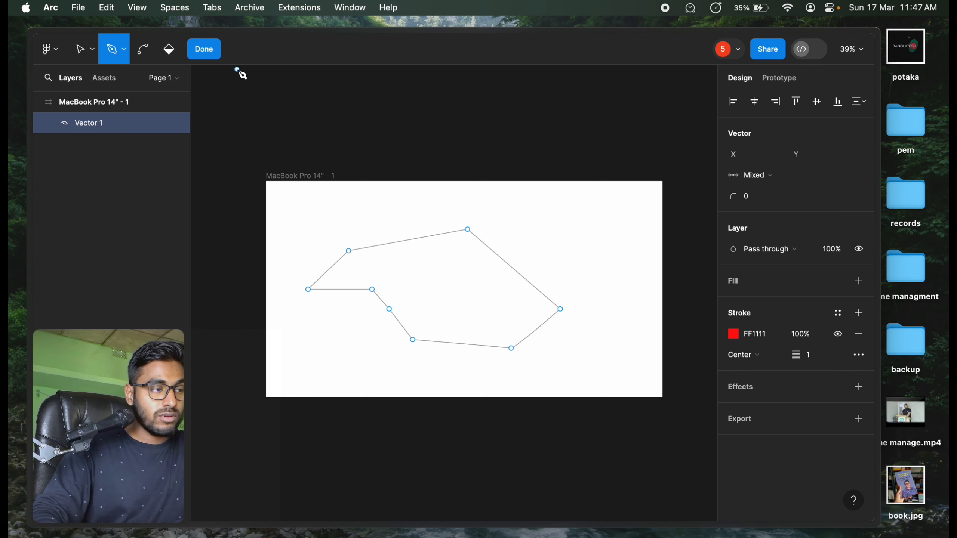
key(Escape)
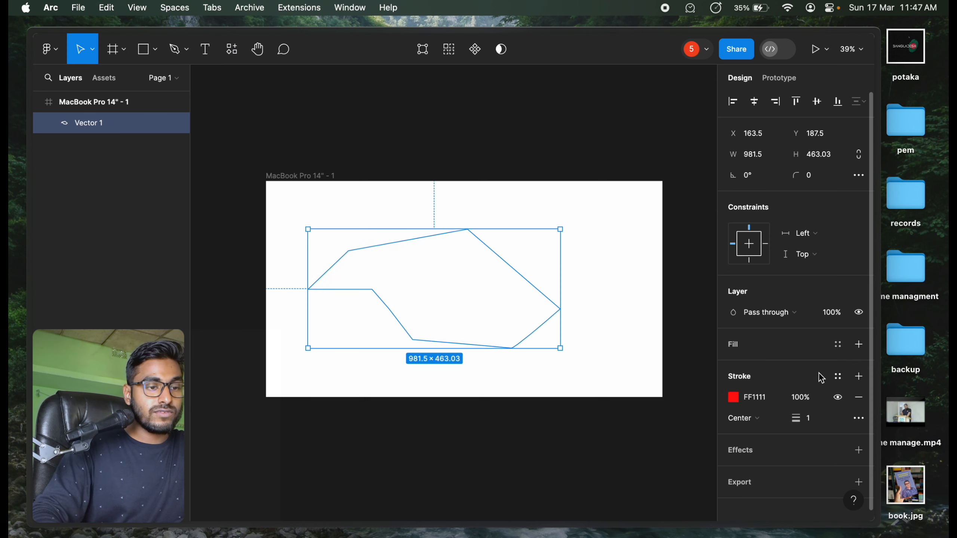
click(859, 345)
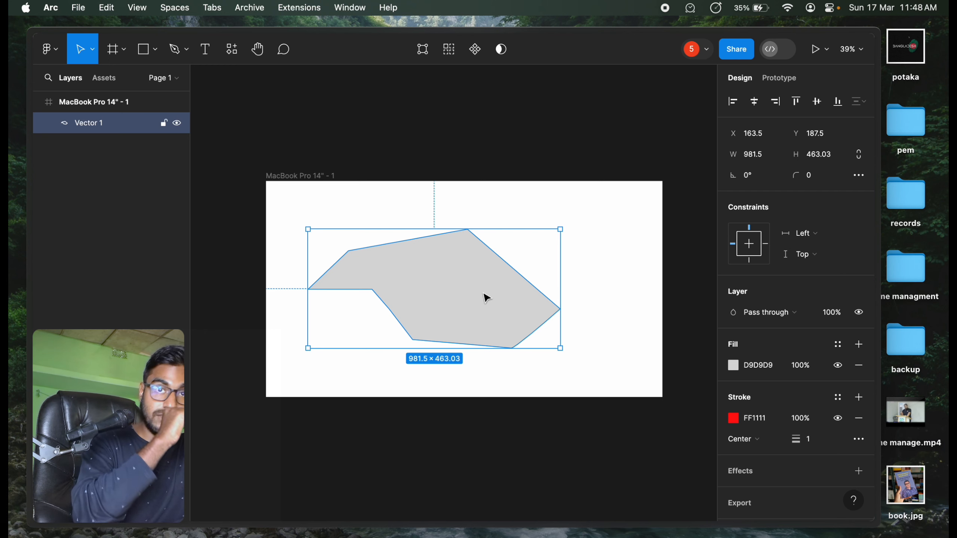
Replace the vector shape with two rectangles side by side in the frame, about 438 × 499 and about 653 × 610
key(Delete)
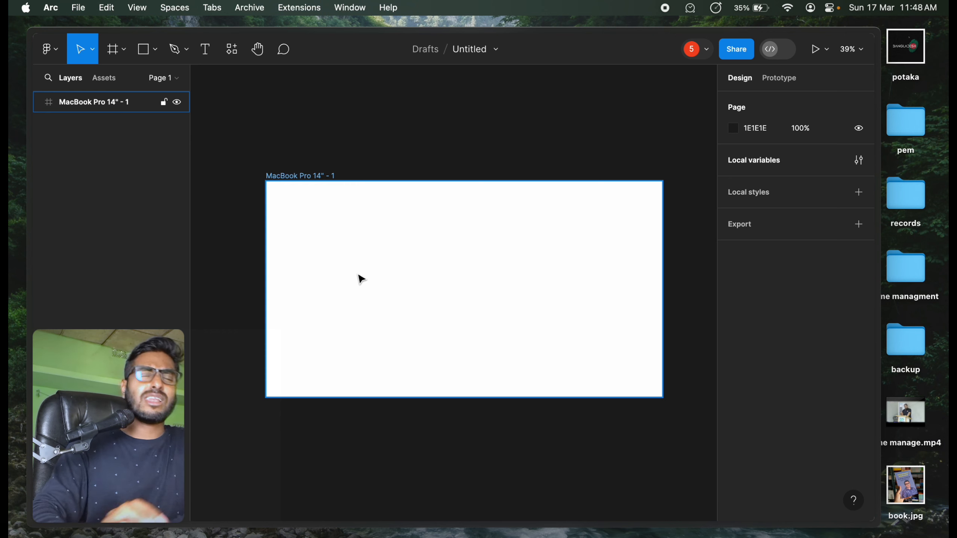
click(144, 49)
drag(283, 218, 396, 346)
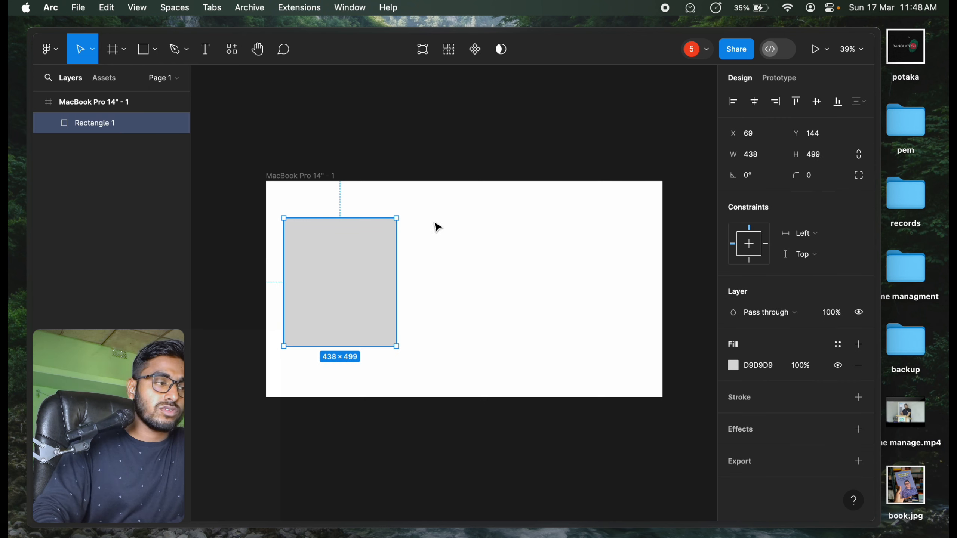
click(144, 49)
drag(477, 227, 645, 384)
Measure the spacing from the smaller rectangle to the larger one, and select the larger rectangle
click(362, 324)
click(346, 278)
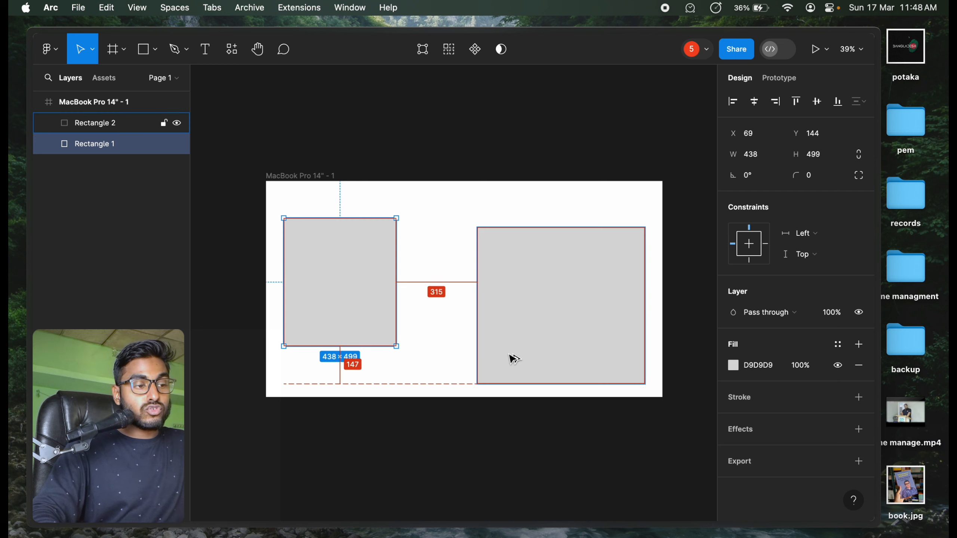
key(alt)
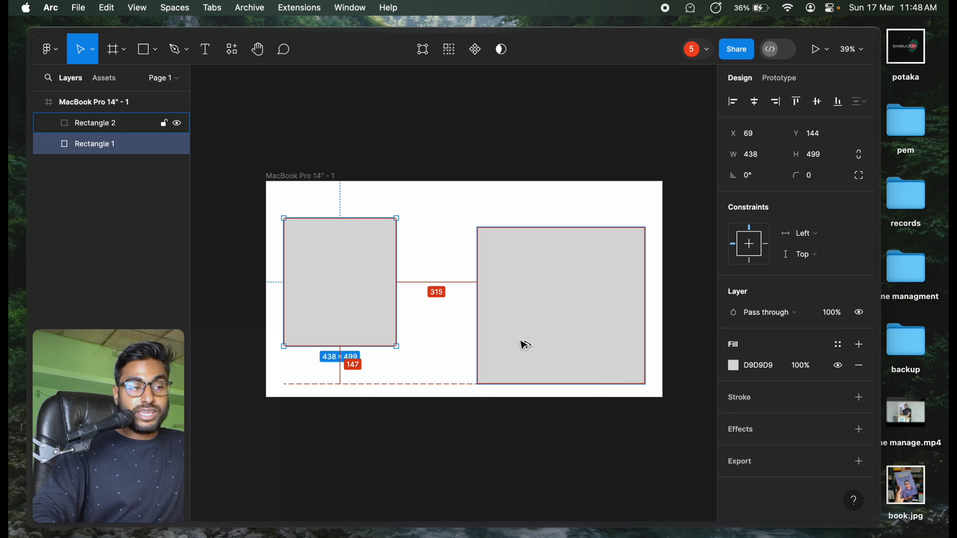
click(526, 345)
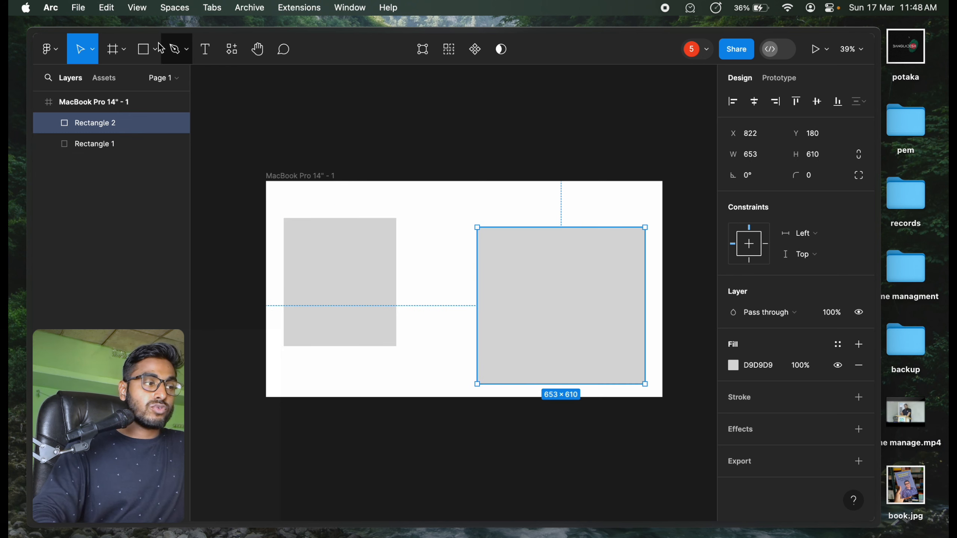
Draw a narrow ellipse about 117 × 254 between the two rectangles and check the larger rectangle's spacing
click(154, 60)
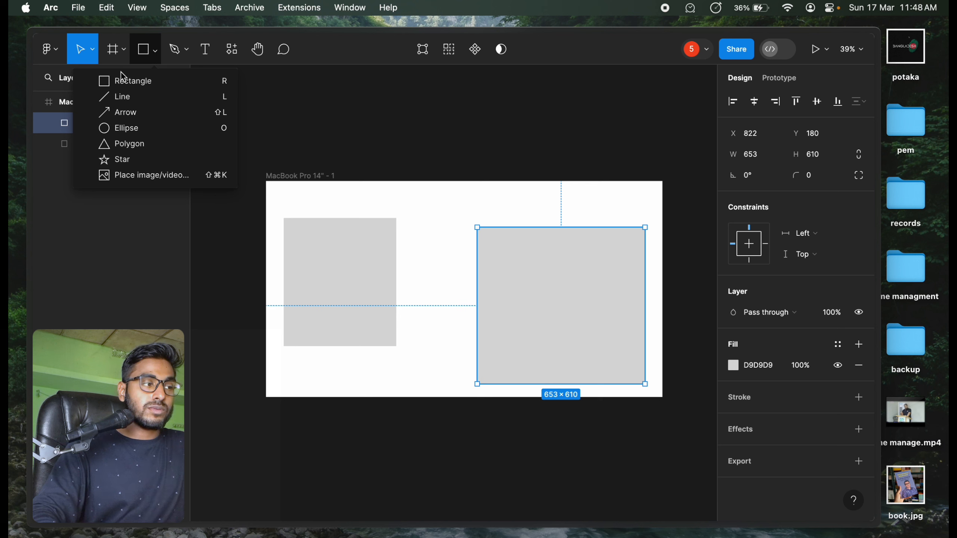
click(133, 130)
drag(426, 197, 457, 263)
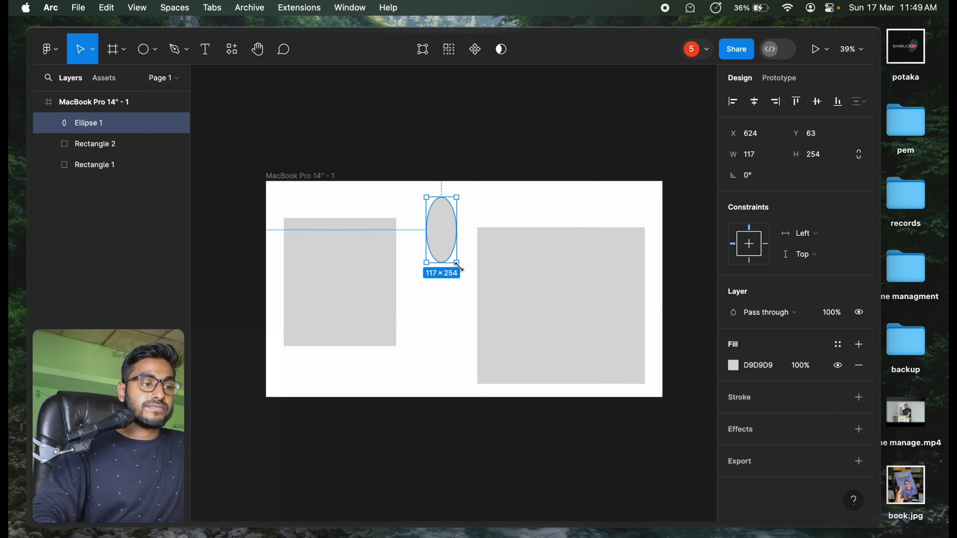
click(470, 370)
click(529, 333)
key(alt)
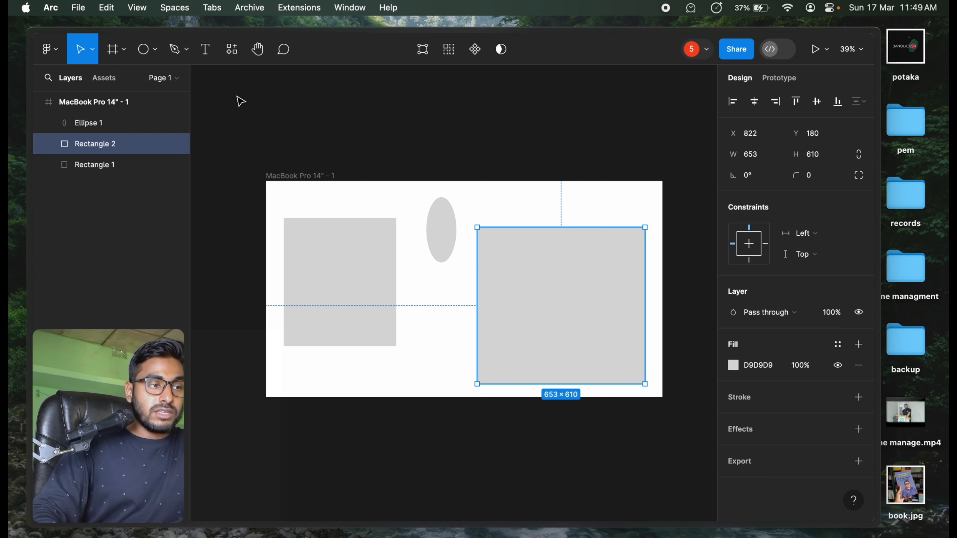
Look at the plugin resources, and review the component and boolean operation options for both rectangles and the ellipse
click(234, 57)
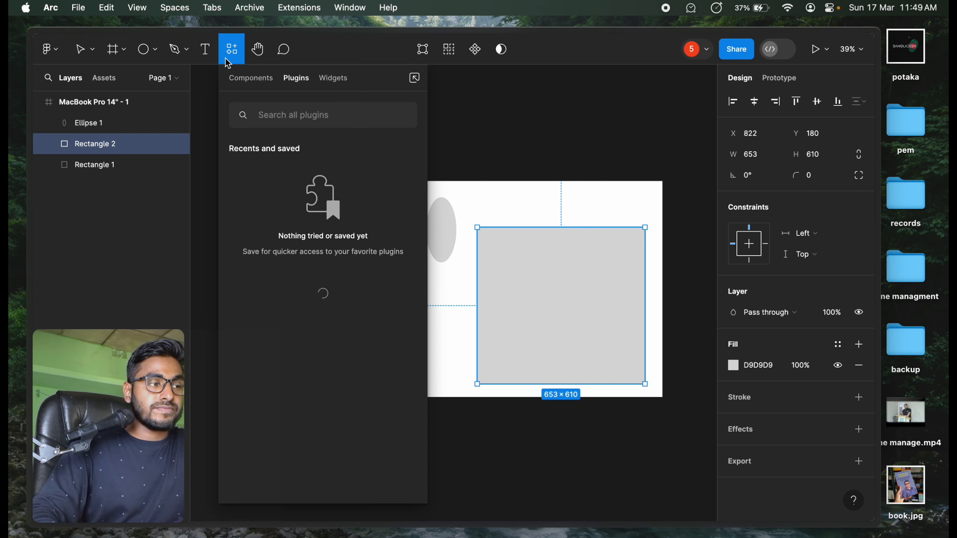
click(448, 133)
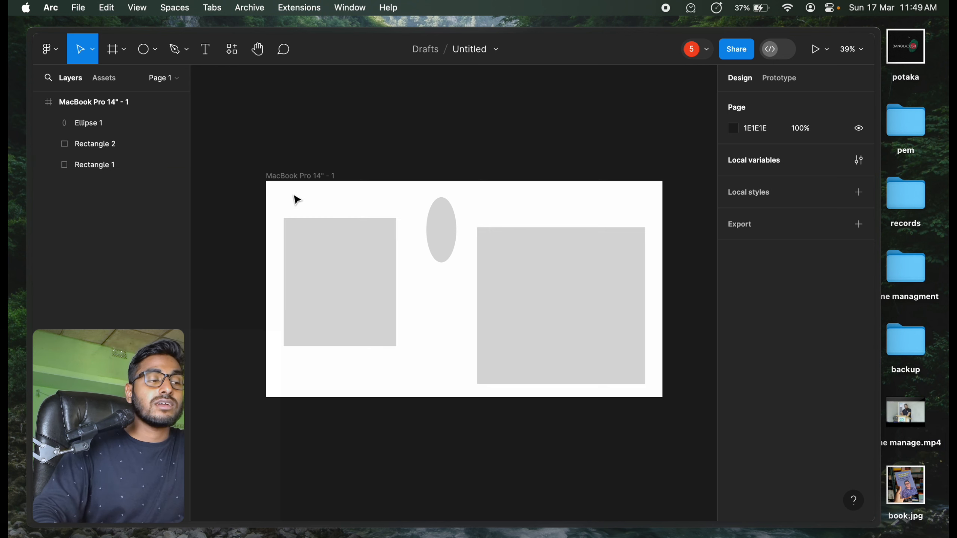
drag(279, 192, 643, 385)
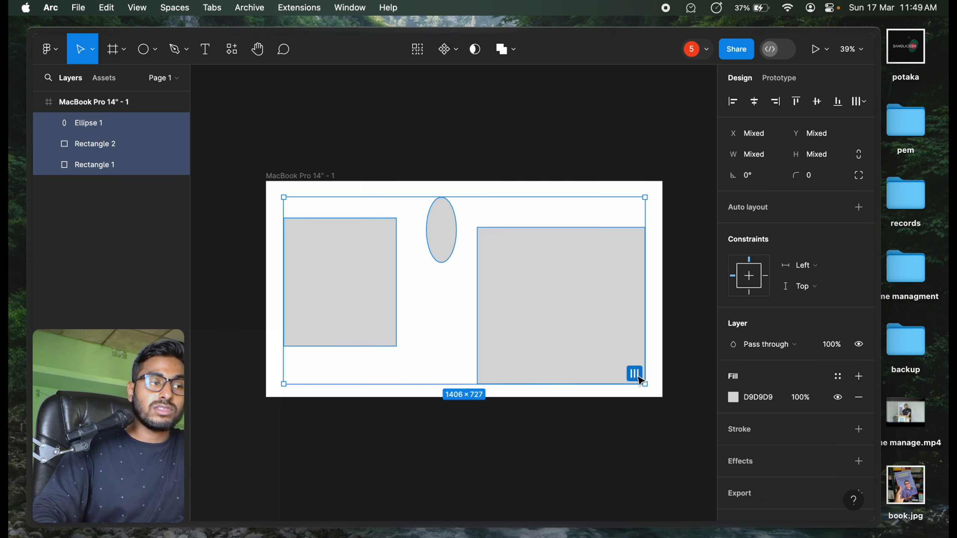
click(453, 58)
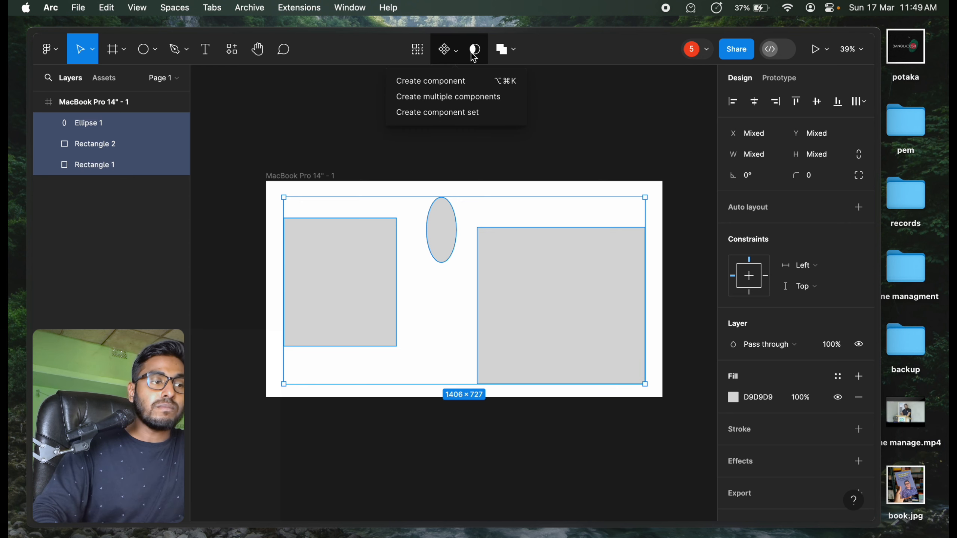
click(511, 49)
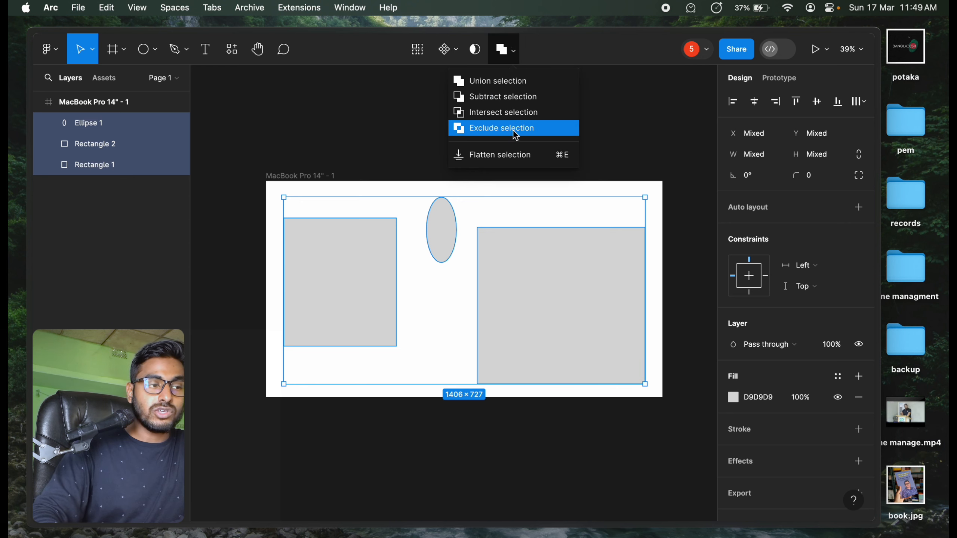
click(390, 138)
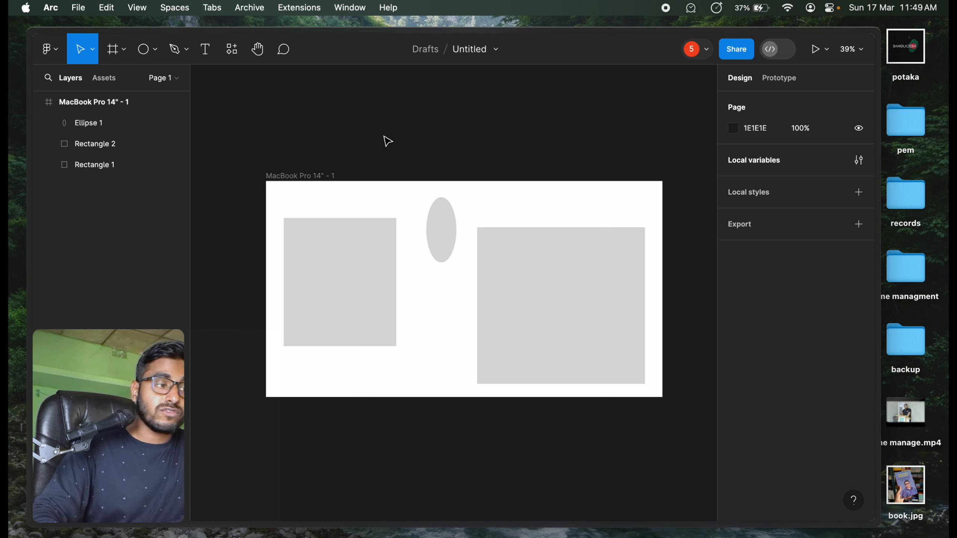
Delete both rectangles and the ellipse from the MacBook Pro 14" frame
drag(283, 198, 612, 374)
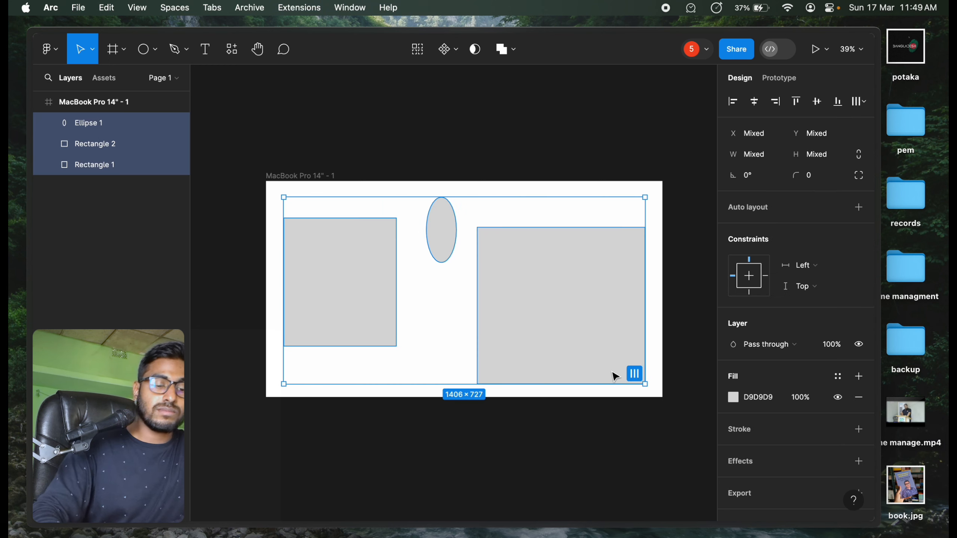
key(Delete)
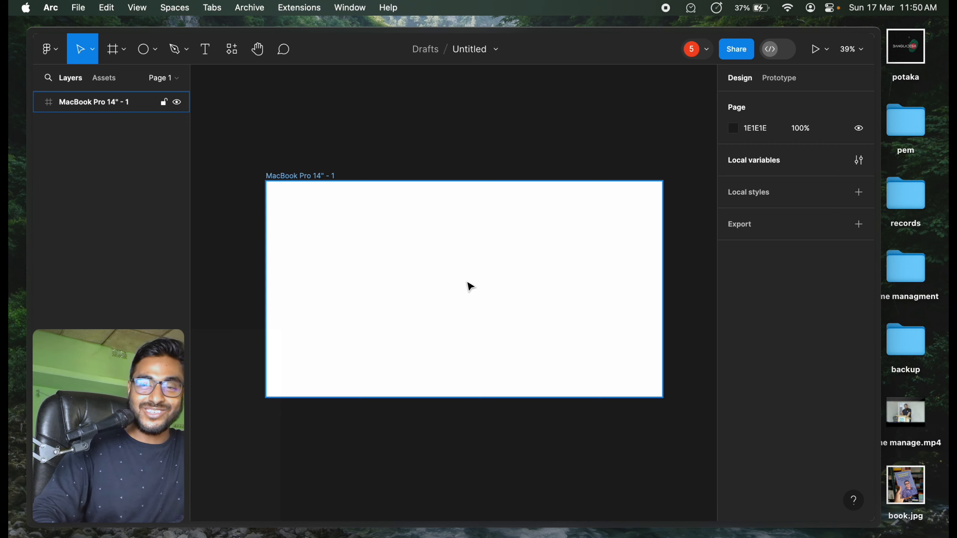
Look through the Components, Plugins and Widgets resources, and close them
click(218, 75)
click(231, 49)
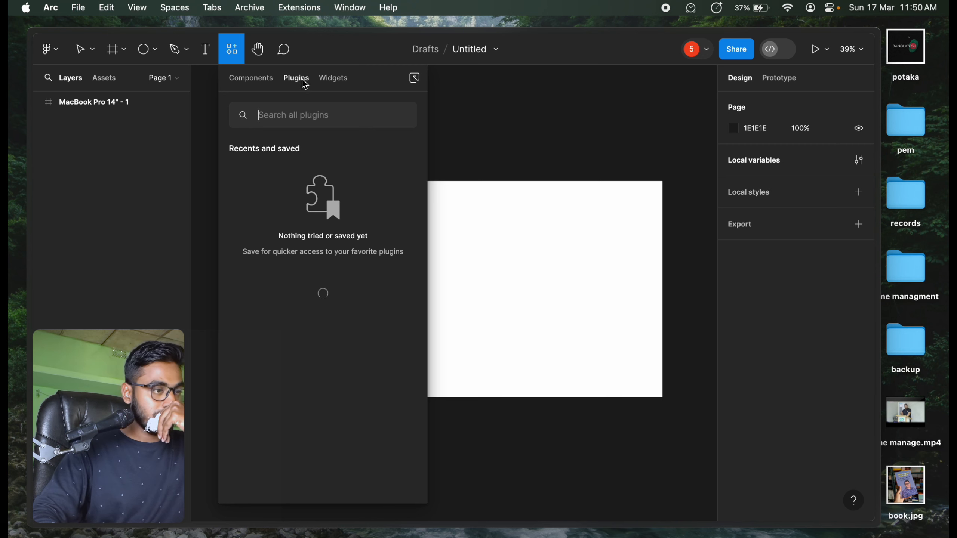
click(264, 80)
click(290, 79)
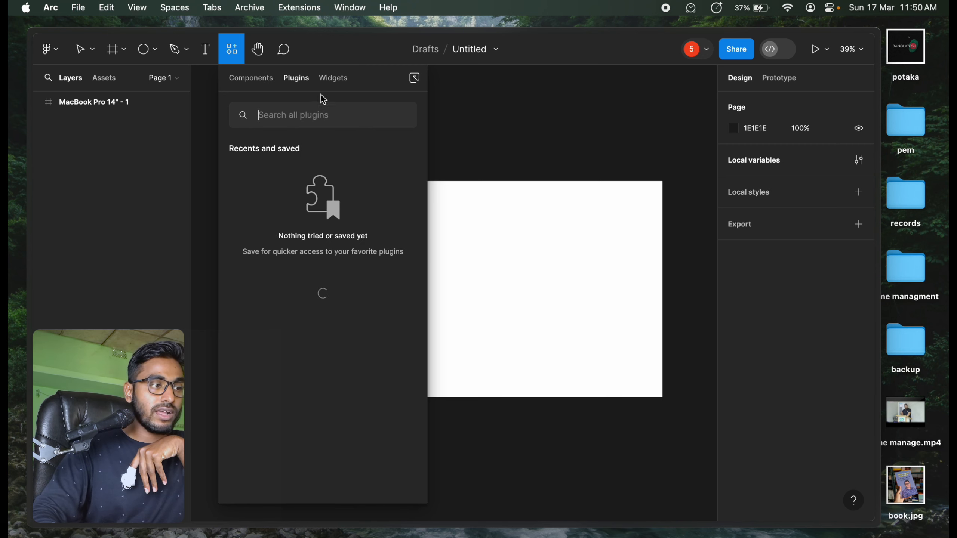
click(334, 79)
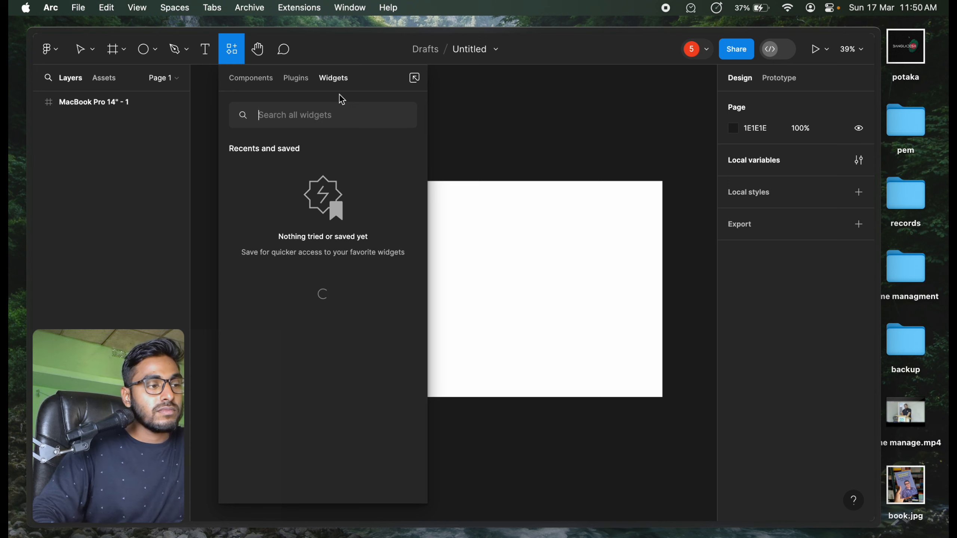
click(296, 79)
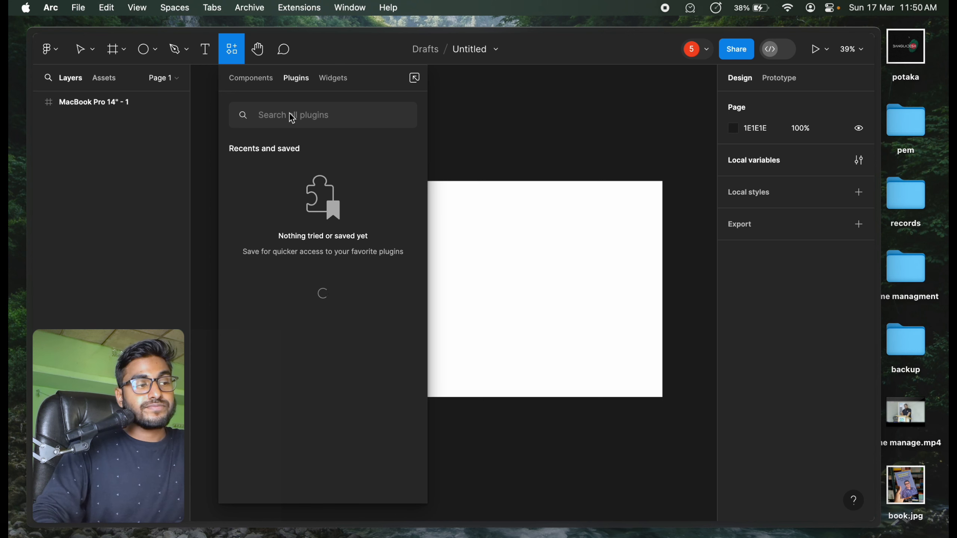
click(488, 145)
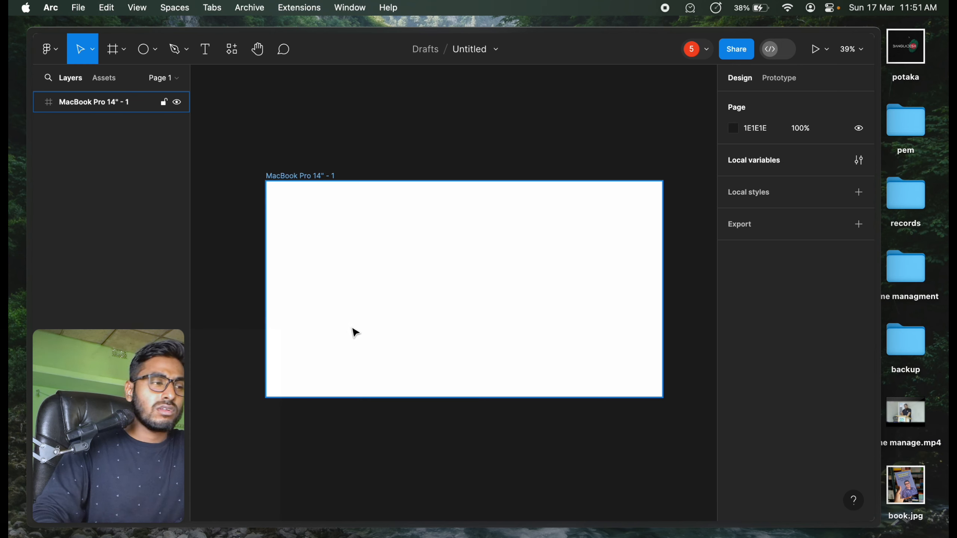
click(236, 243)
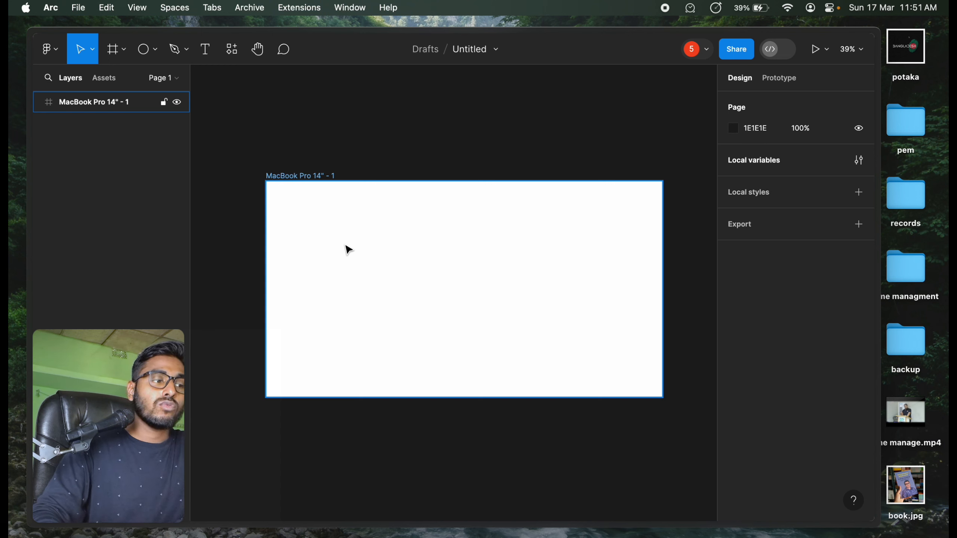
click(393, 425)
click(362, 309)
Search the community plugins for "feat" and run the Feather Icons plugin
click(231, 51)
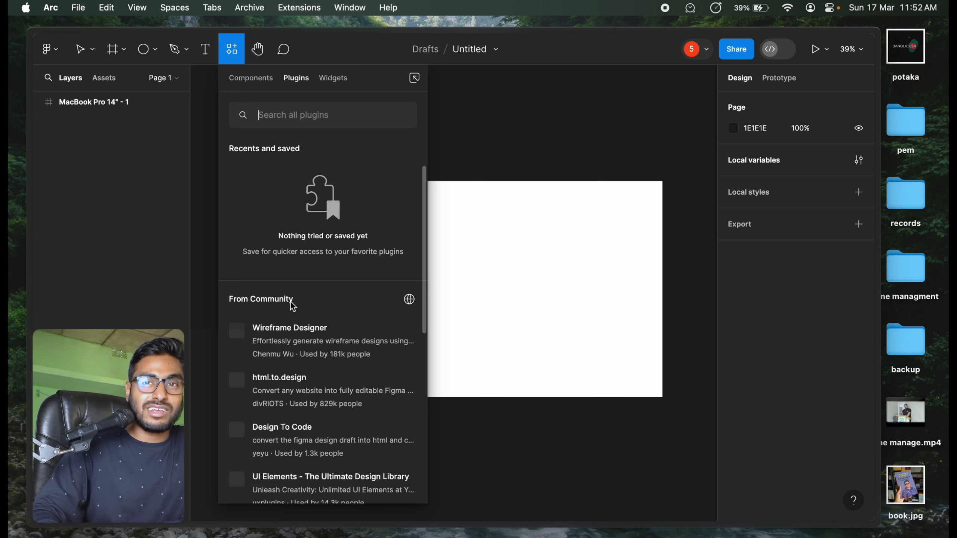
right_click(285, 114)
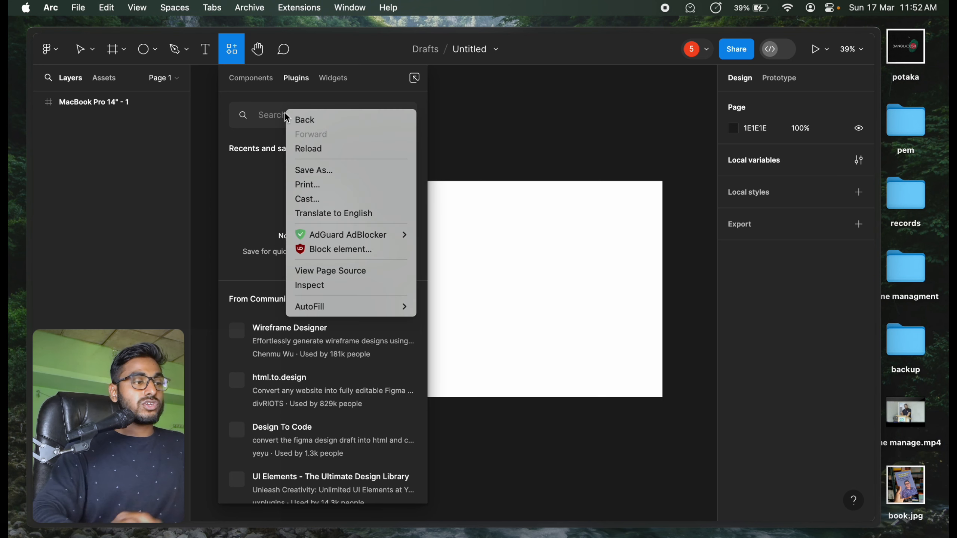
click(280, 113)
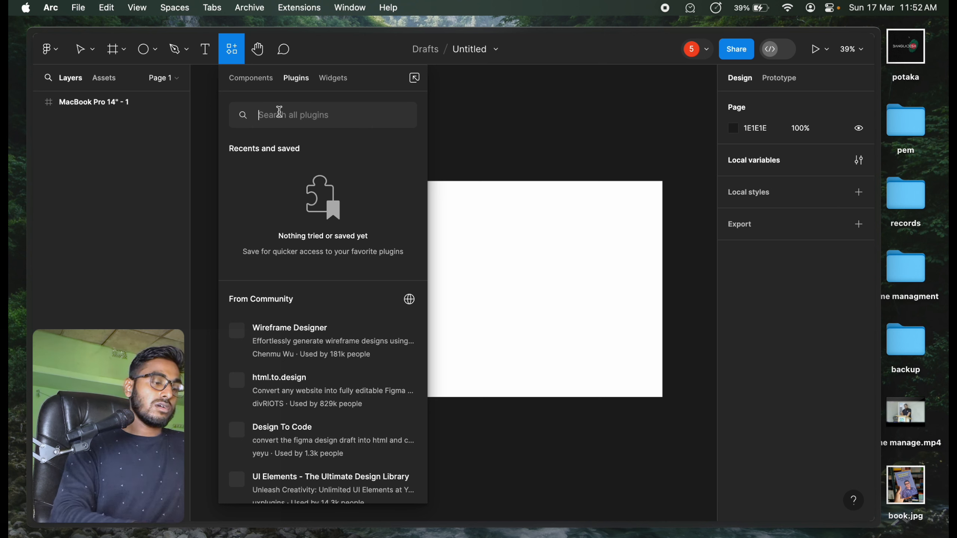
text(feat)
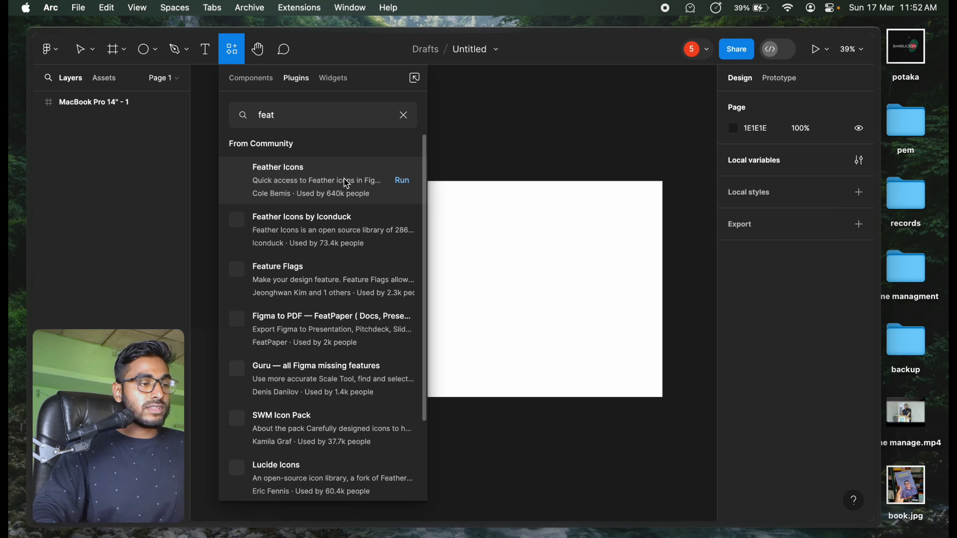
click(344, 179)
click(294, 256)
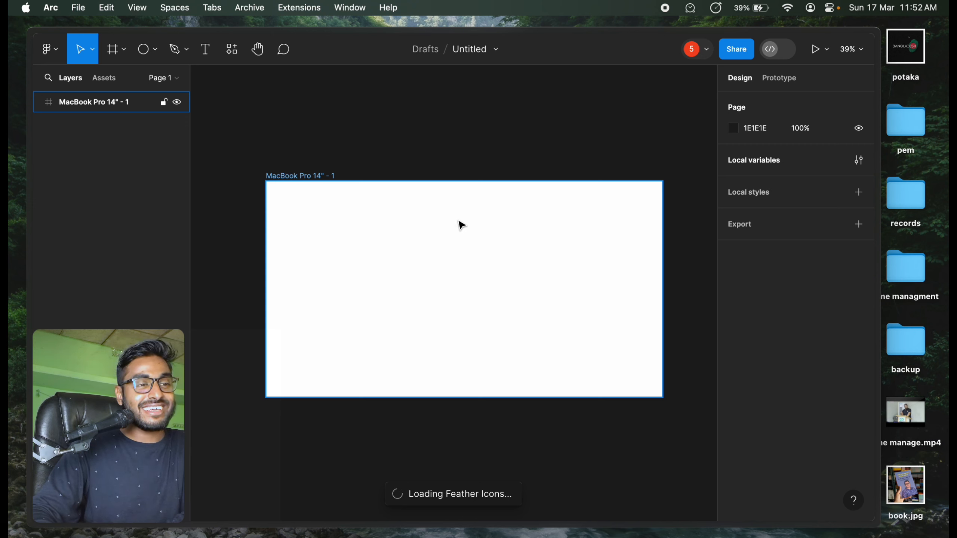
click(520, 134)
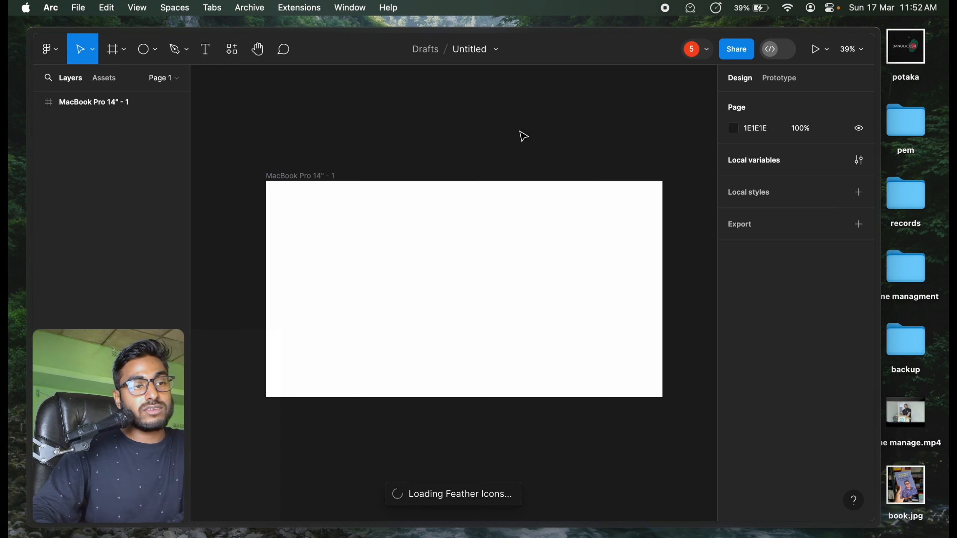